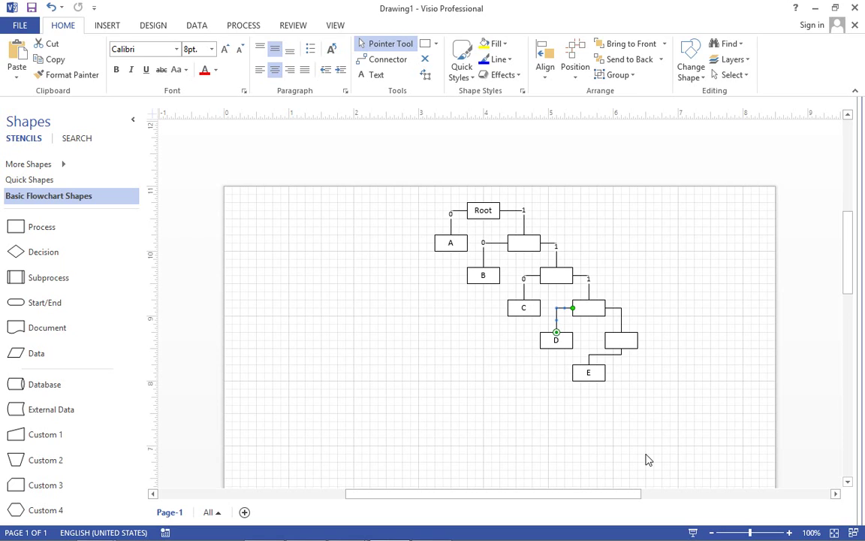
# Step: Close the untitled Notepad notes and the Visio tree drawing without saving either one
pyautogui.hotkey('alt', 'Tab')
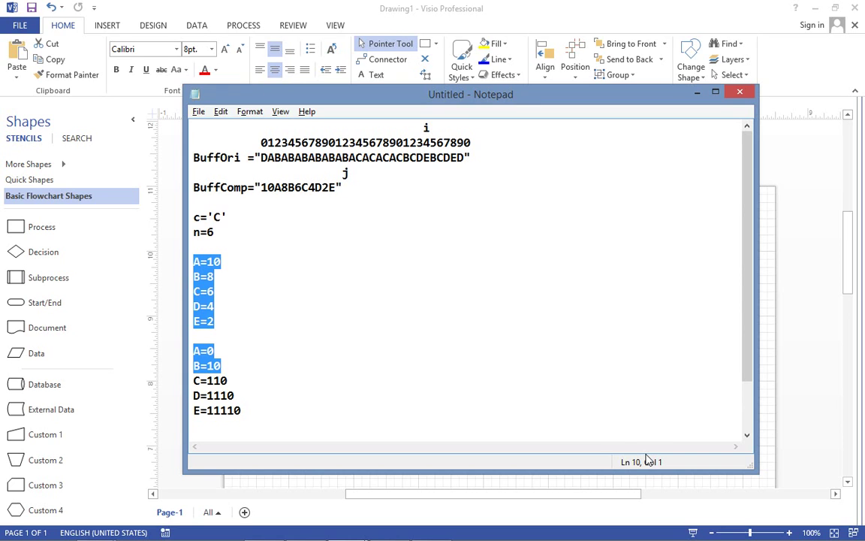
pyautogui.click(598, 321)
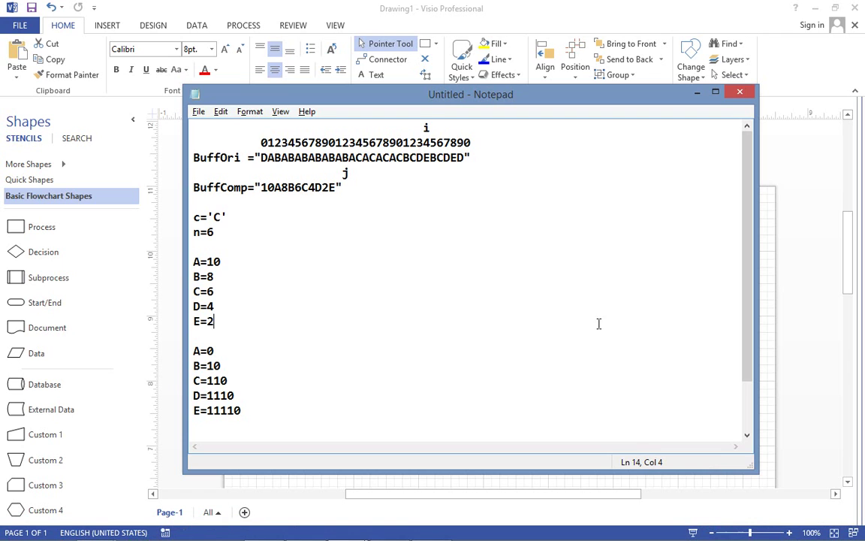
pyautogui.click(739, 94)
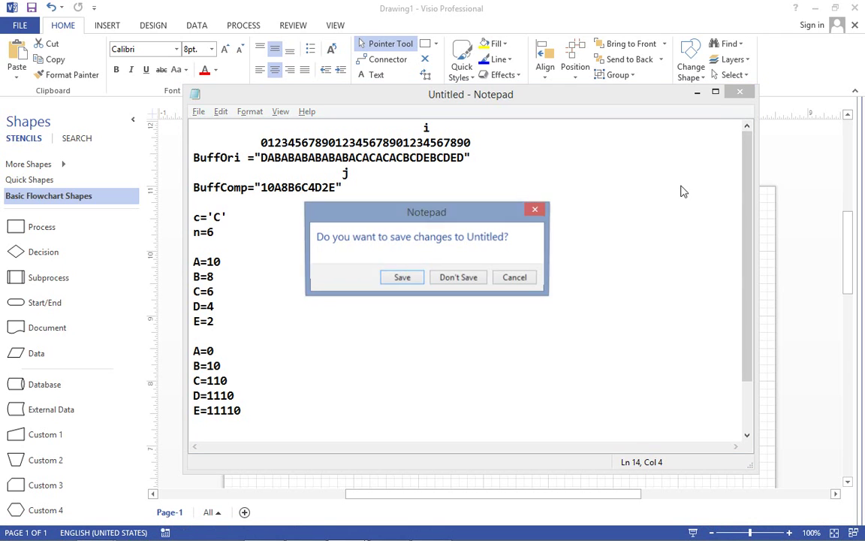
pyautogui.click(475, 276)
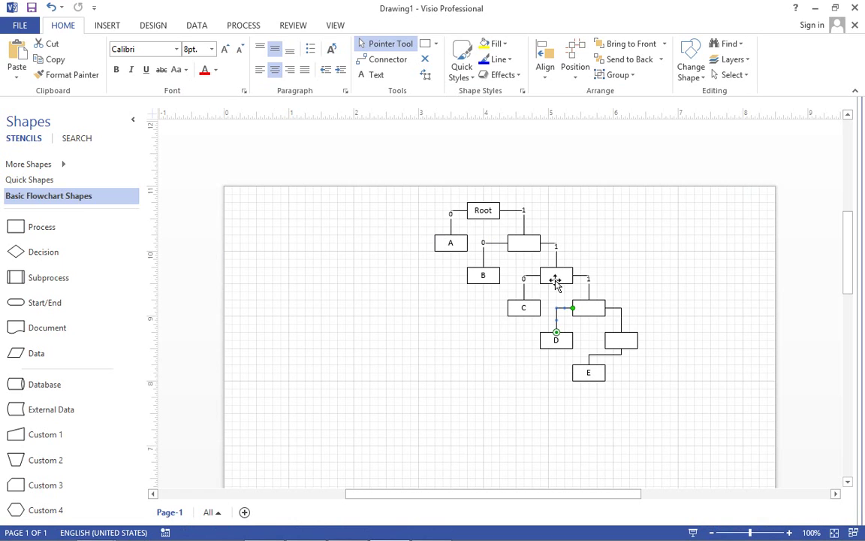
pyautogui.click(854, 12)
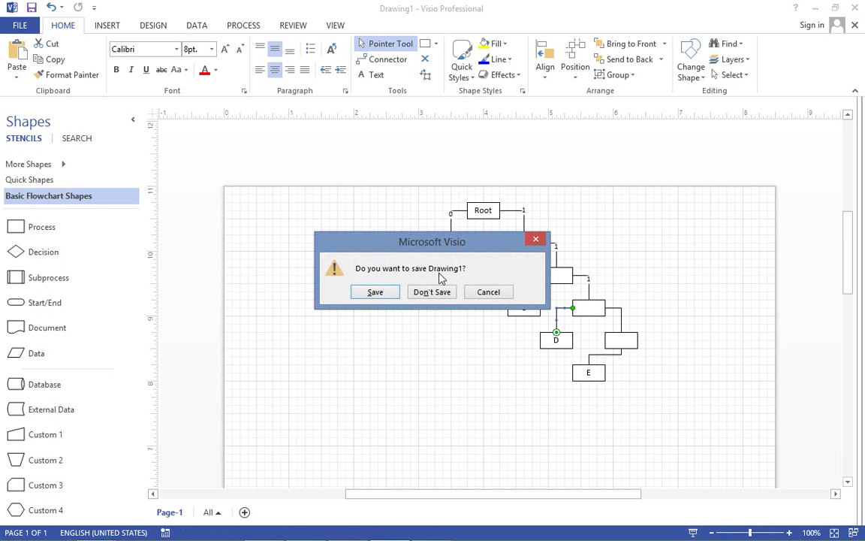
pyautogui.click(444, 292)
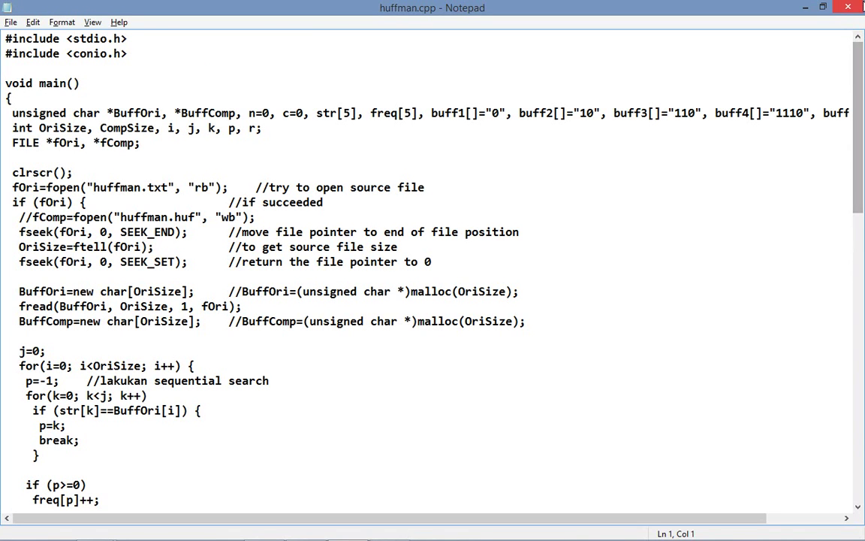
# Step: Close the huffman.cpp file and bring the Excel workbook Book1 to the front
pyautogui.click(859, 7)
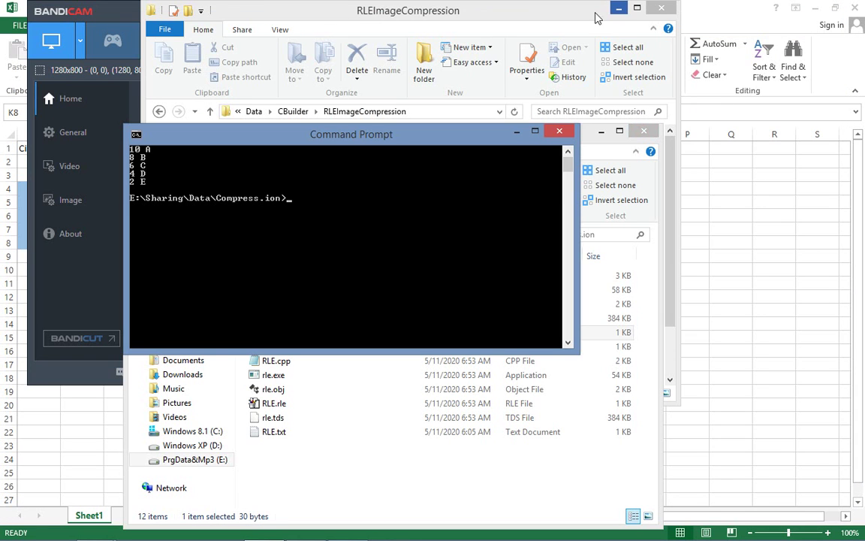
pyautogui.click(711, 15)
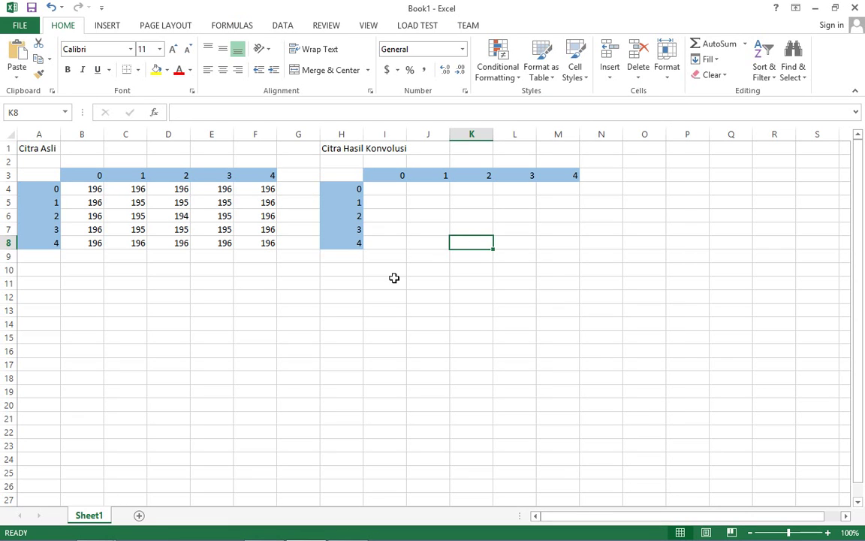
# Step: Switch to the RLEImageCompression folder window in File Explorer and go to D:\WINDOWS\Web\Wallpaper
pyautogui.moveTo(94, 528)
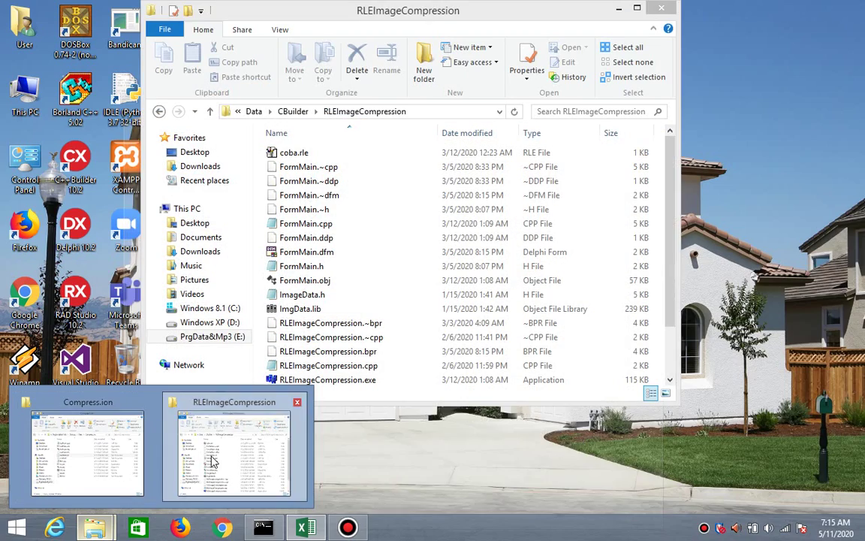
pyautogui.click(205, 460)
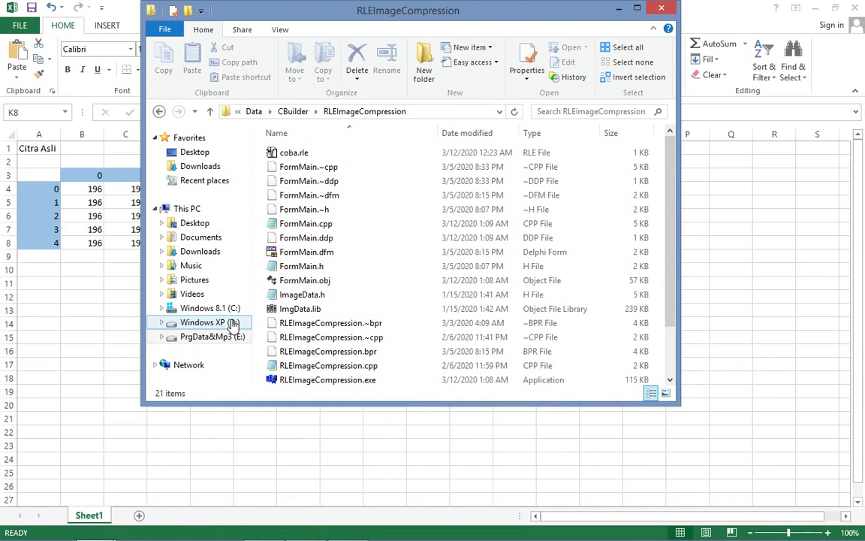
pyautogui.click(232, 323)
pyautogui.click(319, 237)
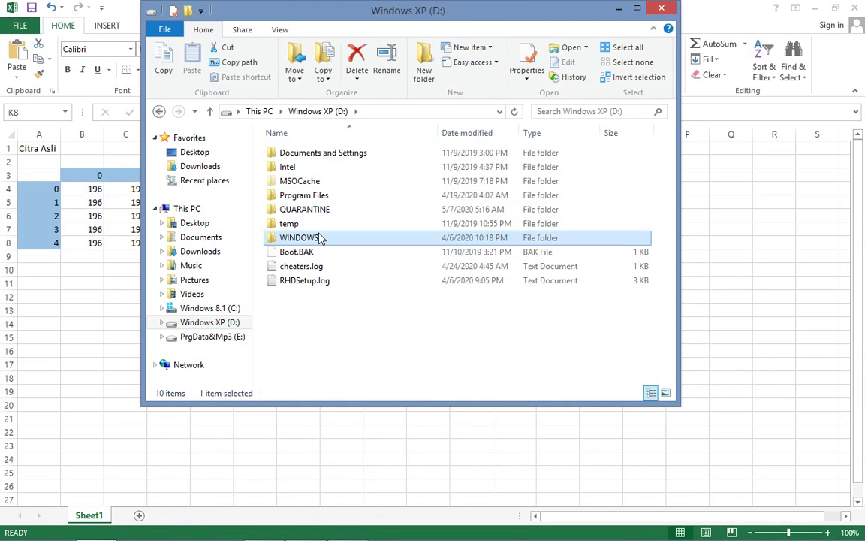
pyautogui.doubleClick(319, 238)
pyautogui.scroll(-10, 301, 173)
pyautogui.click(300, 168)
pyautogui.doubleClick(300, 168)
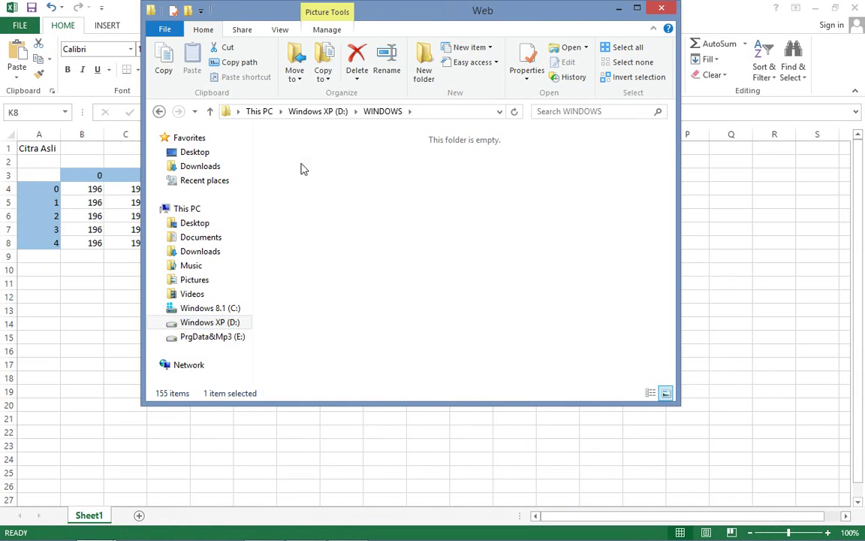
pyautogui.press('w')
pyautogui.press('Return')
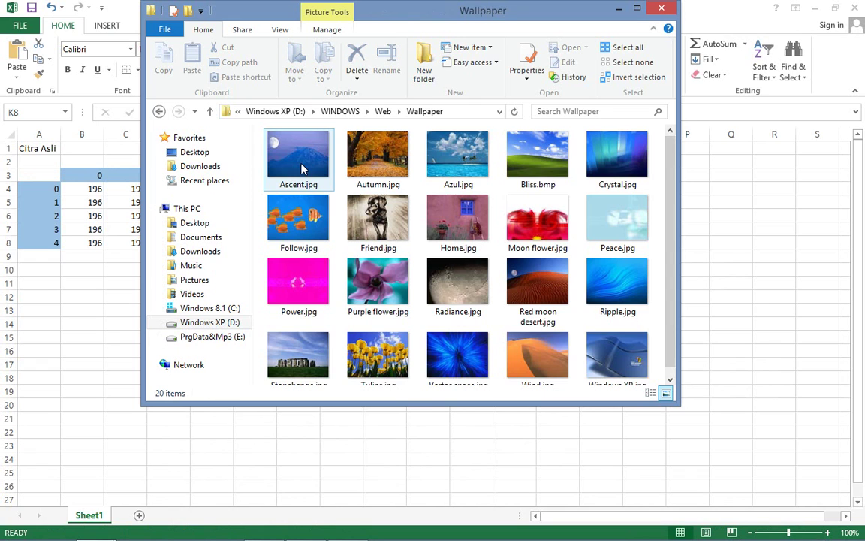
# Step: Look over the wallpaper images, picking out Bliss.bmp, Peace.jpg and Home.jpg as examples
pyautogui.click(544, 165)
pyautogui.click(616, 219)
pyautogui.moveTo(397, 529)
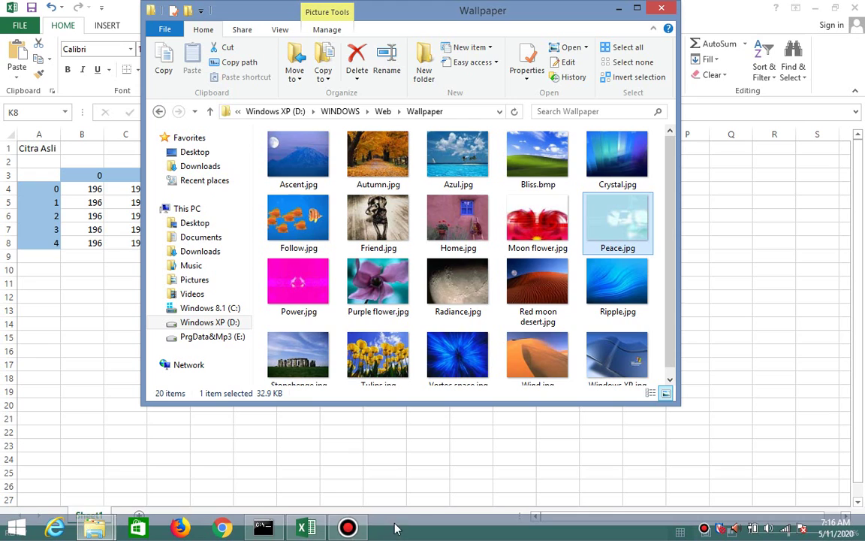
pyautogui.moveTo(350, 528)
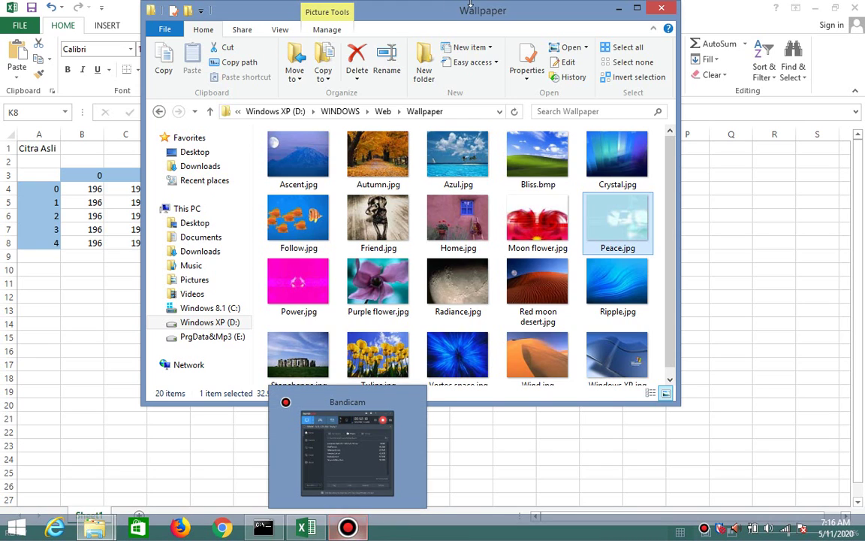
pyautogui.click(485, 167)
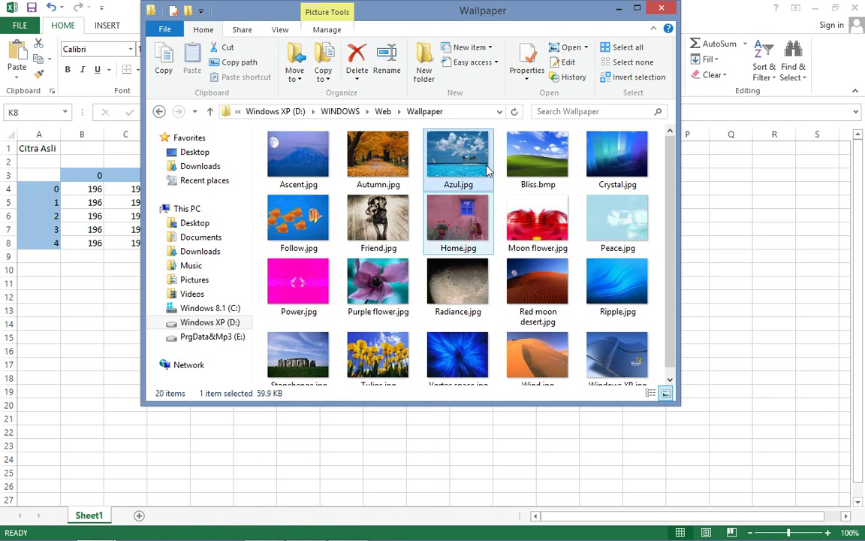
# Step: Switch back to the Excel workbook and highlight the Citra Asli pixel matrix in B4:F8
pyautogui.hotkey('alt', 'Tab')
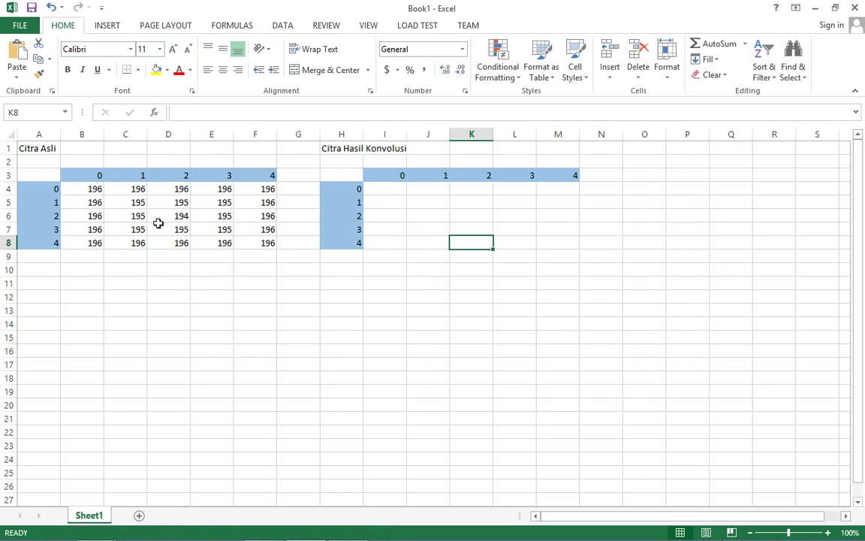
pyautogui.moveTo(95, 188); pyautogui.dragTo(259, 242)
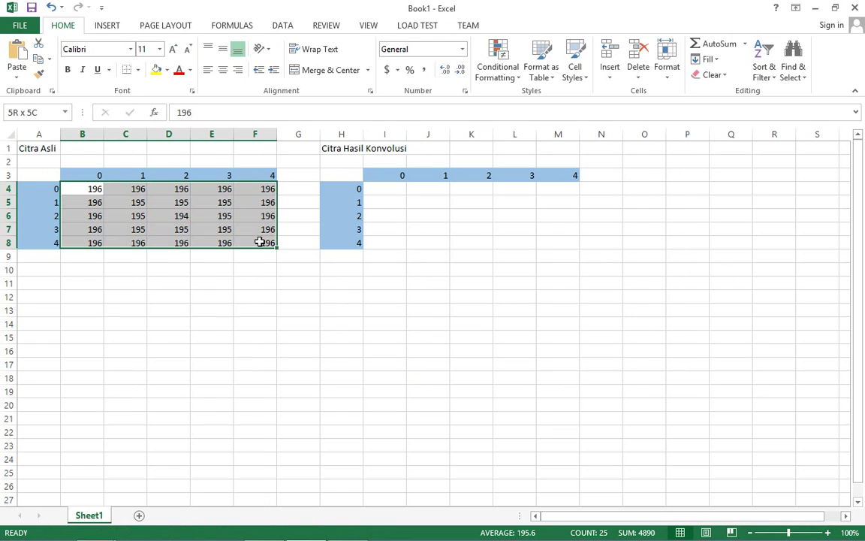
pyautogui.click(259, 293)
# Step: Trace through the Citra Asli pixel values cell by cell, from B4 across the upper rows and down to B8
pyautogui.click(96, 190)
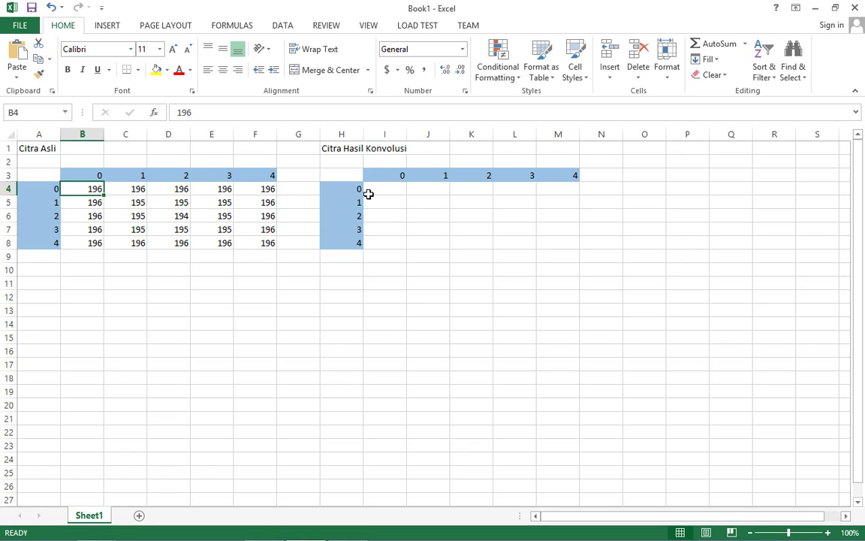
pyautogui.press('Right')
pyautogui.press('Right')
pyautogui.press('Right')
pyautogui.press('Right')
pyautogui.press('Left')
pyautogui.press('Left')
pyautogui.press('Down')
pyautogui.press('Left')
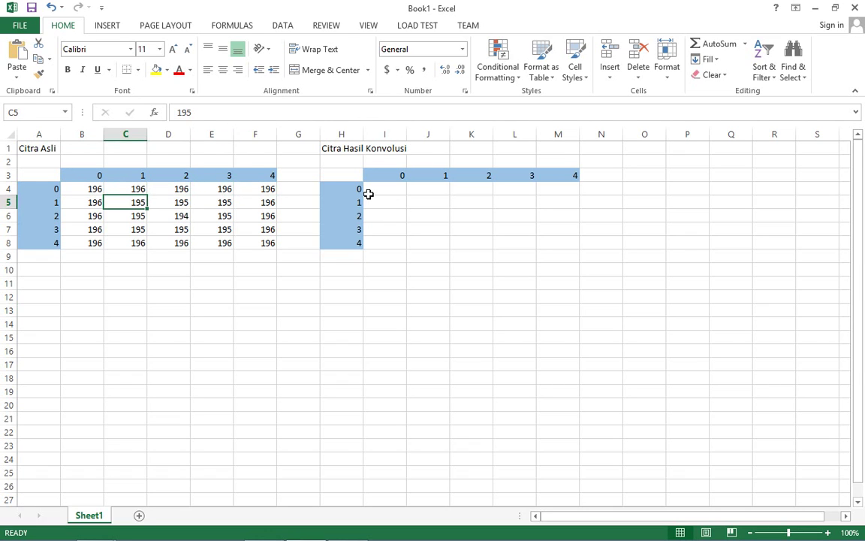
pyautogui.press('Right')
pyautogui.press('Right')
pyautogui.press('Left')
pyautogui.press('Down')
pyautogui.press('Left')
pyautogui.press('Down')
pyautogui.press('Right')
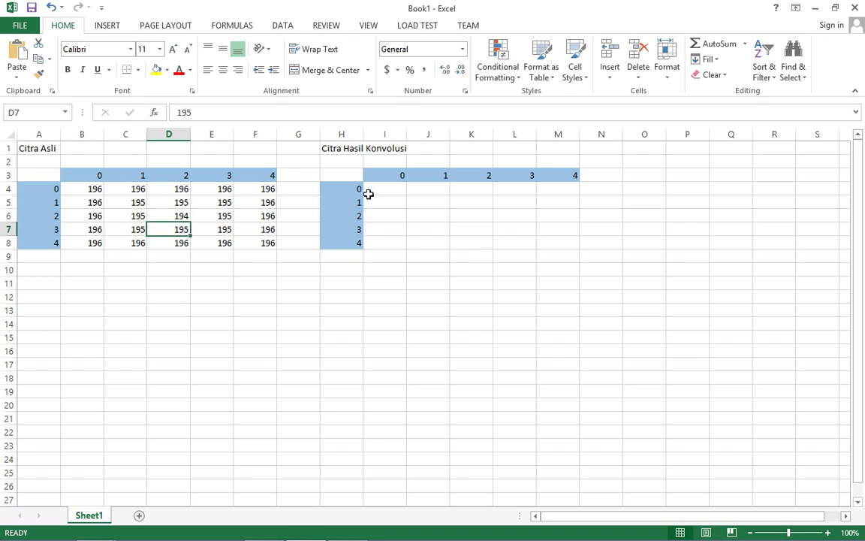
pyautogui.press('Up')
pyautogui.press('Left')
pyautogui.press('Down')
pyautogui.press('Left')
pyautogui.press('Down')
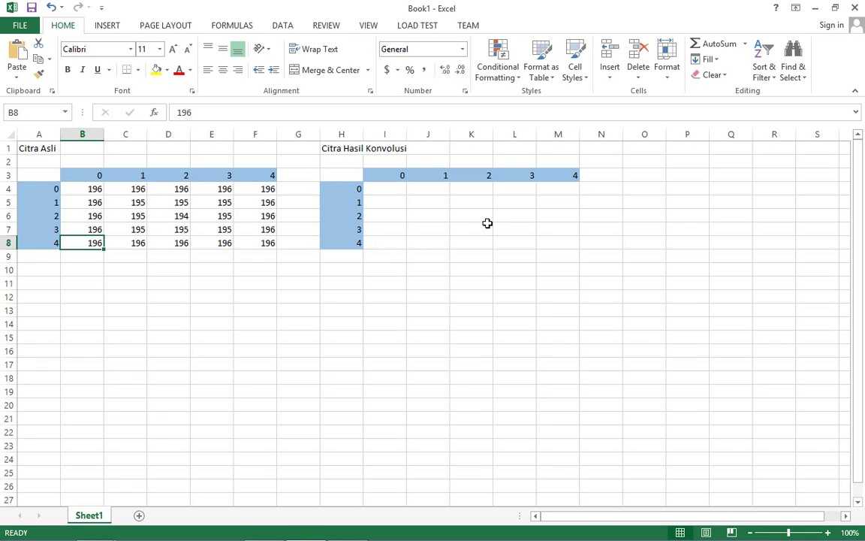
# Step: Check the centre pixel D6 of Citra Asli and enter 194 in the matching Citra Hasil Konvolusi cell K6
pyautogui.moveTo(92, 190); pyautogui.dragTo(264, 246)
pyautogui.click(174, 217)
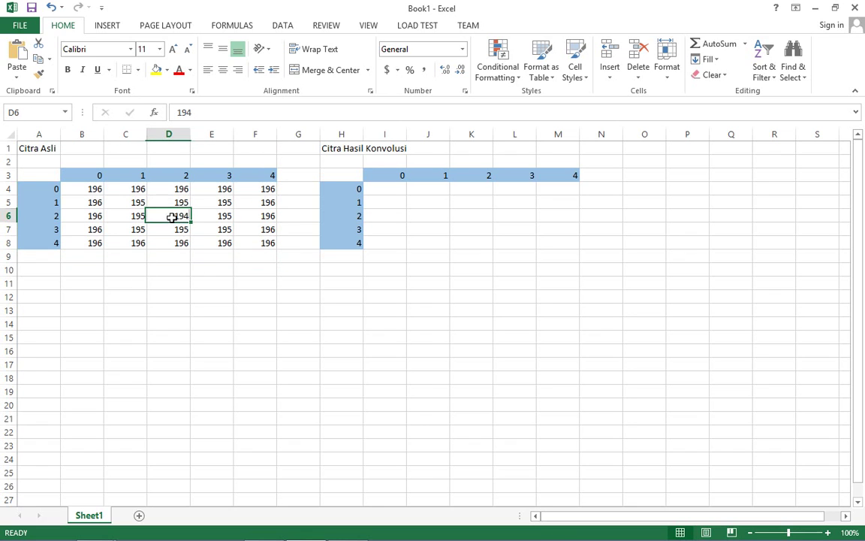
pyautogui.click(471, 222)
pyautogui.write('1')
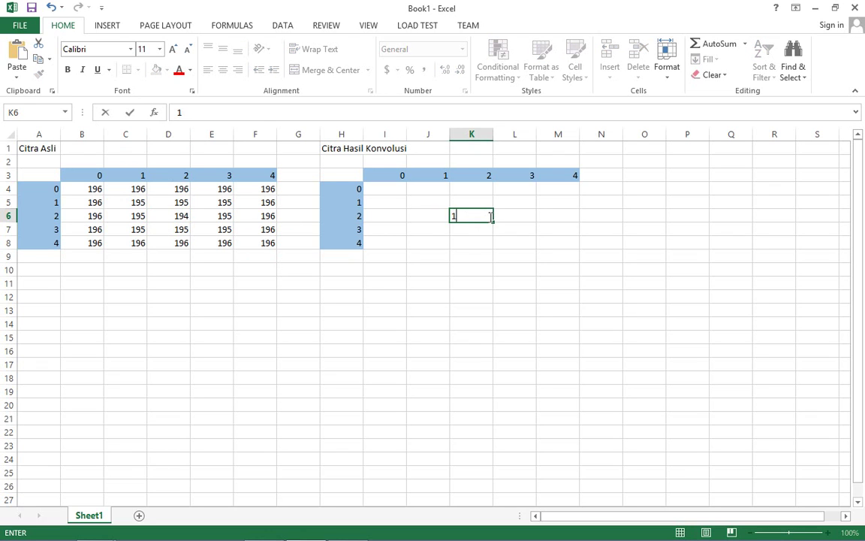
pyautogui.write('94')
pyautogui.click(507, 226)
pyautogui.click(472, 214)
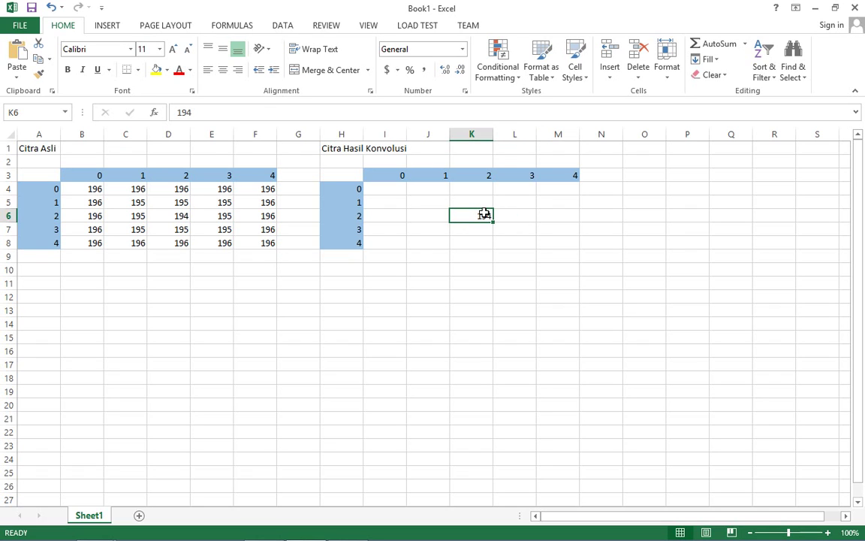
pyautogui.click(452, 244)
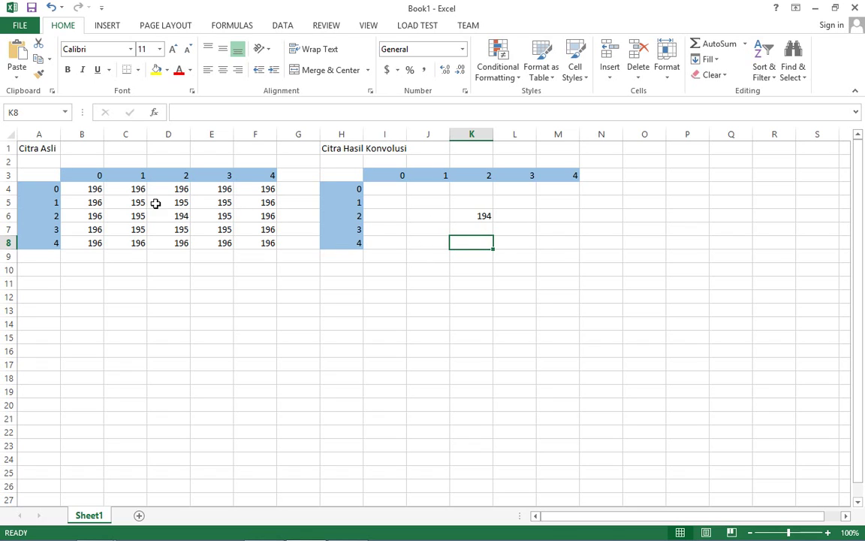
# Step: Enter 1 in each of the eight cells surrounding K6 within J5:L7 of Citra Hasil Konvolusi
pyautogui.moveTo(139, 202); pyautogui.dragTo(140, 233)
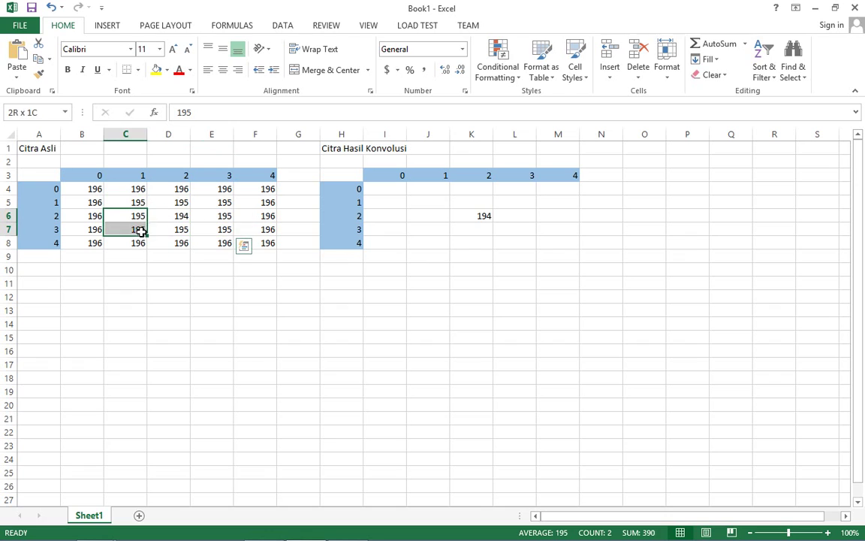
pyautogui.click(434, 202)
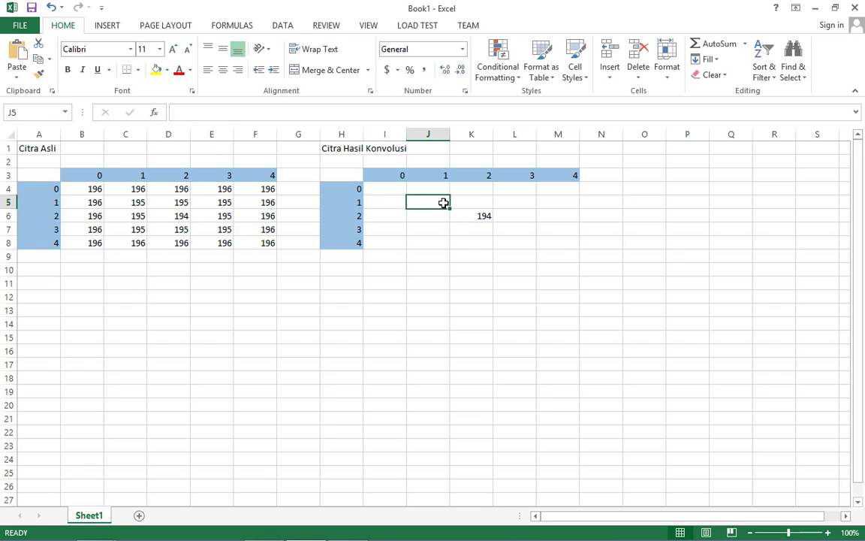
pyautogui.write('1')
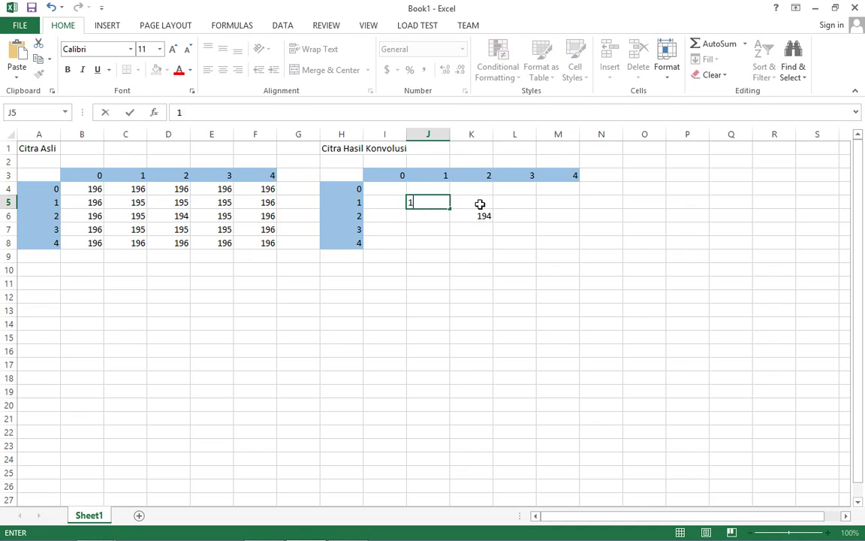
pyautogui.press('Tab')
pyautogui.write('1')
pyautogui.press('Tab')
pyautogui.write('1')
pyautogui.click(523, 217)
pyautogui.write('1')
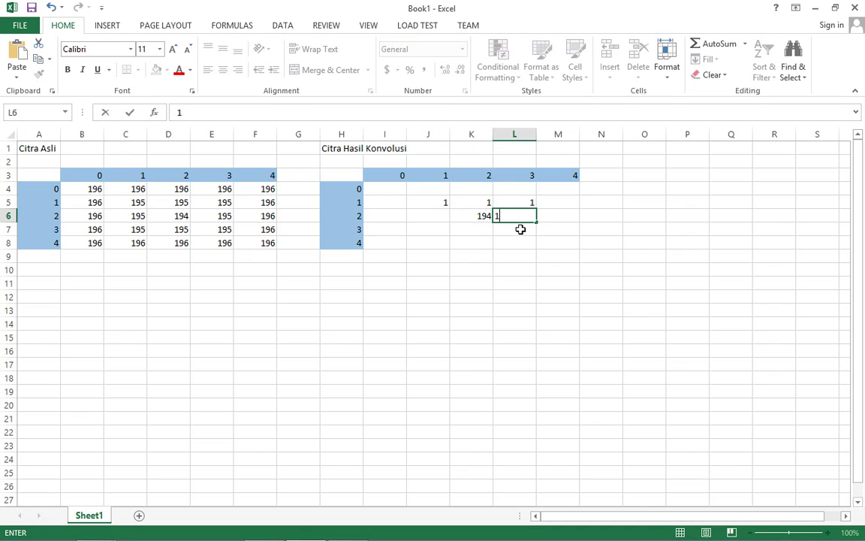
pyautogui.click(452, 231)
pyautogui.write('1')
pyautogui.click(439, 228)
pyautogui.write('1')
pyautogui.click(440, 217)
pyautogui.write('1')
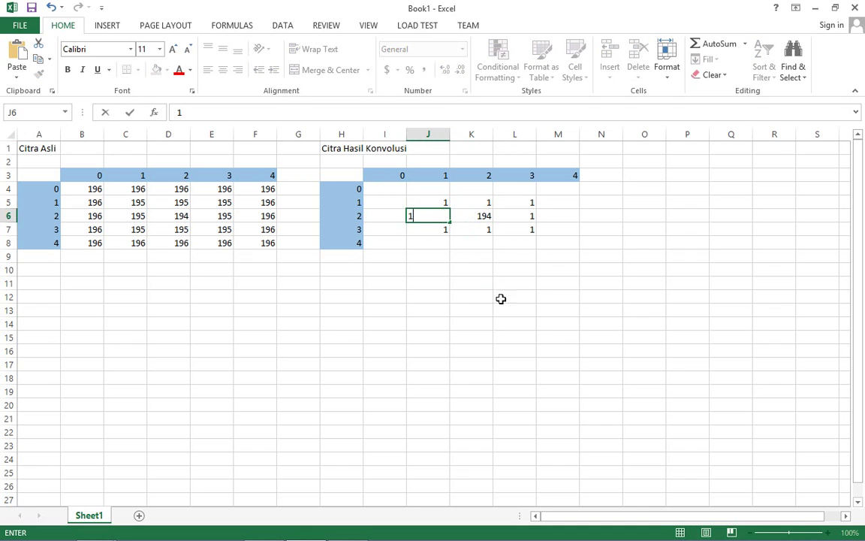
pyautogui.click(500, 299)
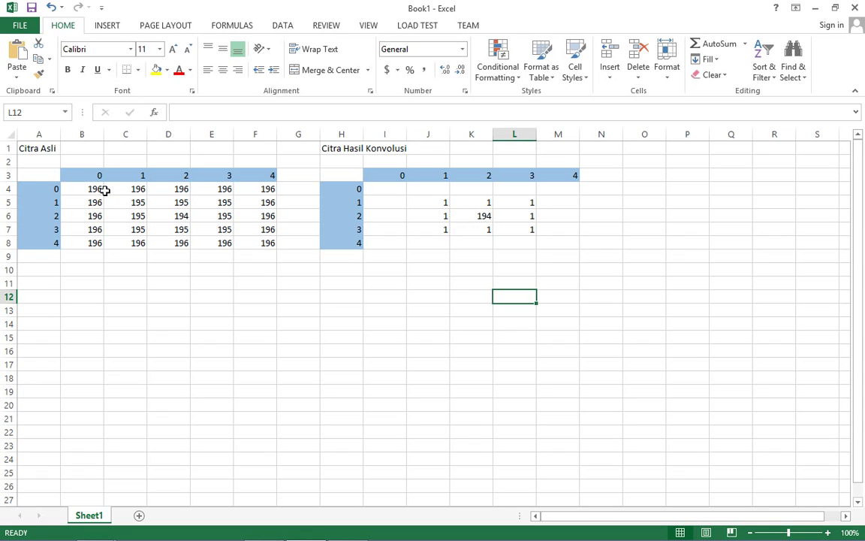
# Step: Compare the top-row border pixels of Citra Asli with cells I4 and K6 of Citra Hasil Konvolusi
pyautogui.click(142, 190)
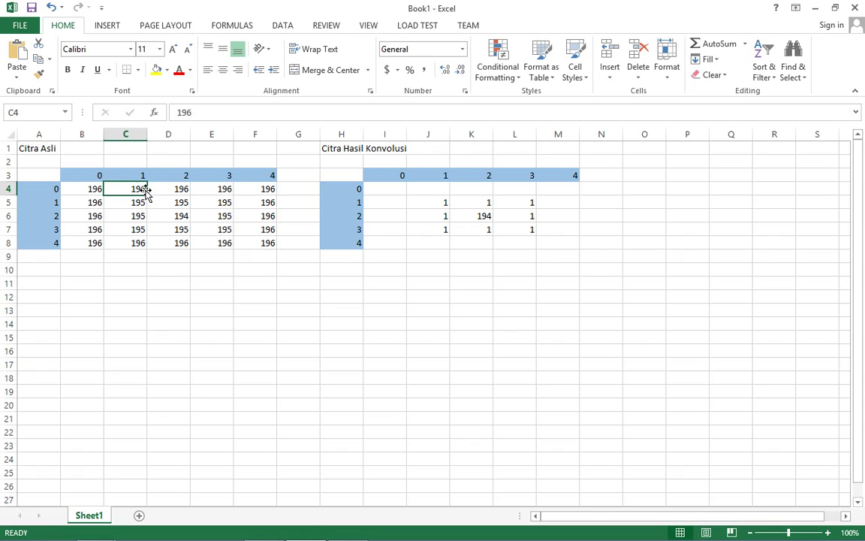
pyautogui.click(390, 190)
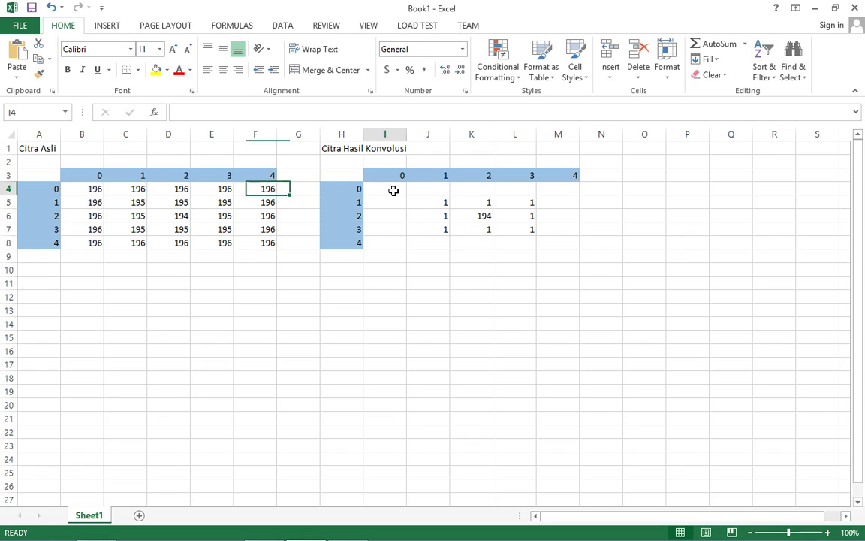
pyautogui.click(476, 214)
pyautogui.click(398, 191)
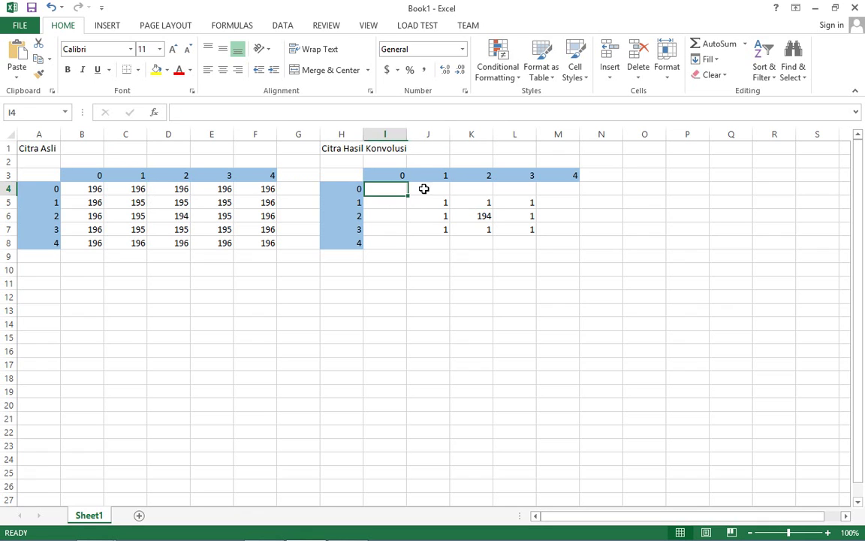
# Step: Enter 2 in each of the top-row border cells I4:M4 of Citra Hasil Konvolusi
pyautogui.write('2')
pyautogui.click(443, 188)
pyautogui.write('2')
pyautogui.click(487, 189)
pyautogui.write('2')
pyautogui.click(526, 189)
pyautogui.write('2')
pyautogui.click(559, 194)
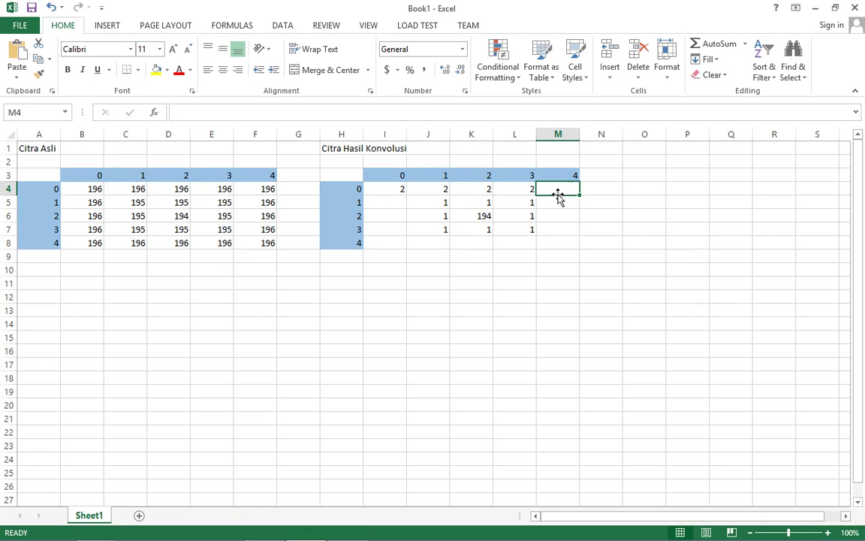
pyautogui.write('2')
# Step: Fill cells M5:M8 in the column headed 4 of Citra Hasil Konvolusi with the value 2
pyautogui.click(558, 204)
pyautogui.write('2')
pyautogui.click(558, 217)
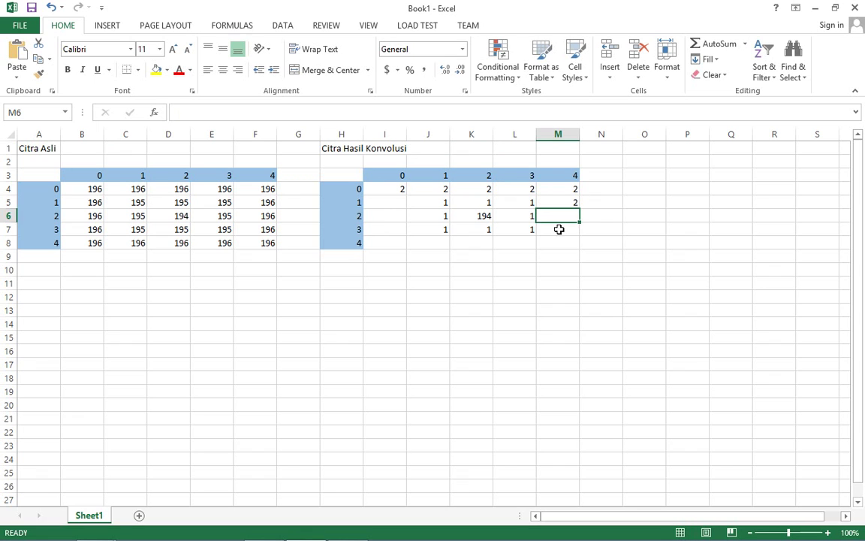
pyautogui.write('2')
pyautogui.click(559, 230)
pyautogui.write('2')
pyautogui.click(559, 241)
pyautogui.write('2')
# Step: Fill cells I5:I8 in the column headed 0 of Citra Hasil Konvolusi with the value 2
pyautogui.click(402, 202)
pyautogui.write('2')
pyautogui.click(401, 217)
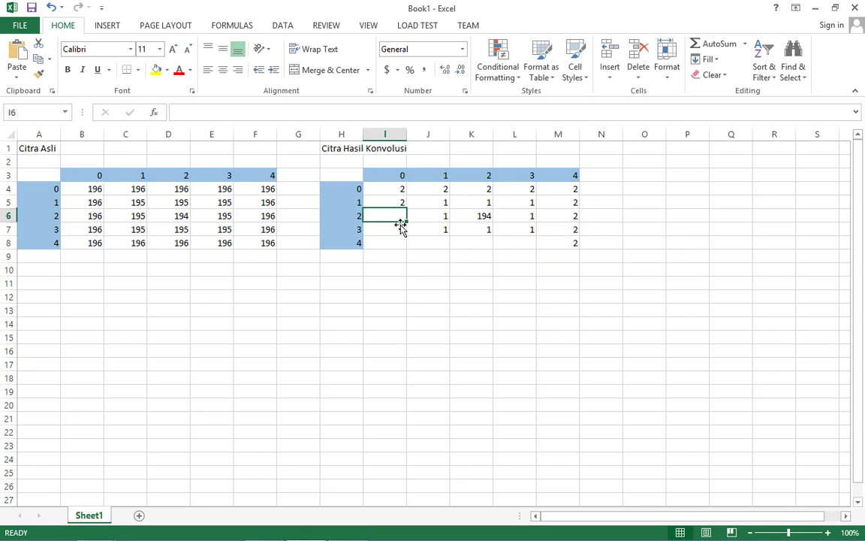
pyautogui.write('2')
pyautogui.click(398, 229)
pyautogui.write('2')
pyautogui.click(406, 243)
pyautogui.write('2')
# Step: Complete the last row of Citra Hasil Konvolusi by entering 2 in cells J8, K8 and L8
pyautogui.click(410, 245)
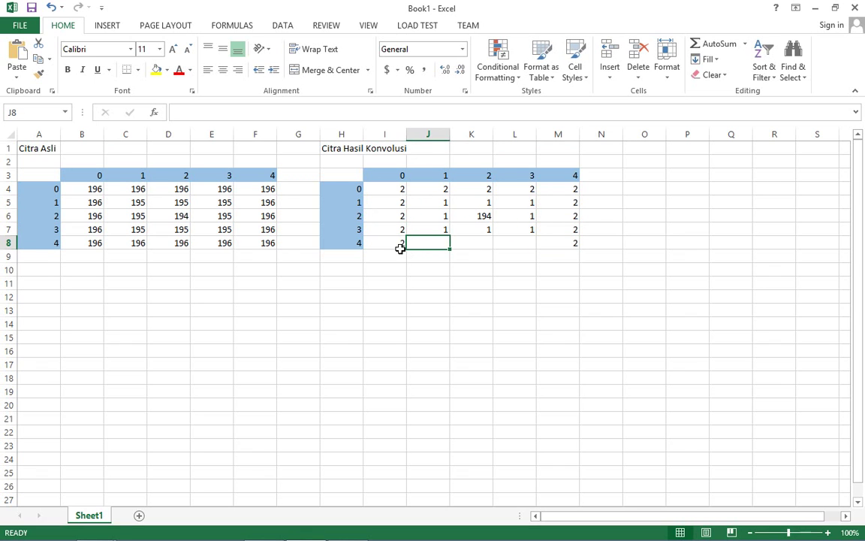
pyautogui.write('2')
pyautogui.click(473, 243)
pyautogui.write('2')
pyautogui.click(517, 244)
pyautogui.write('2')
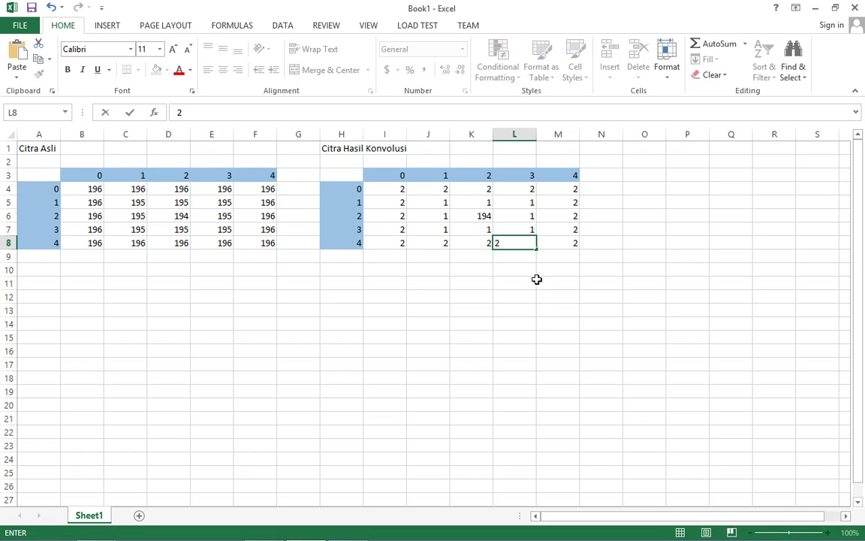
pyautogui.press('Return')
pyautogui.press('Right')
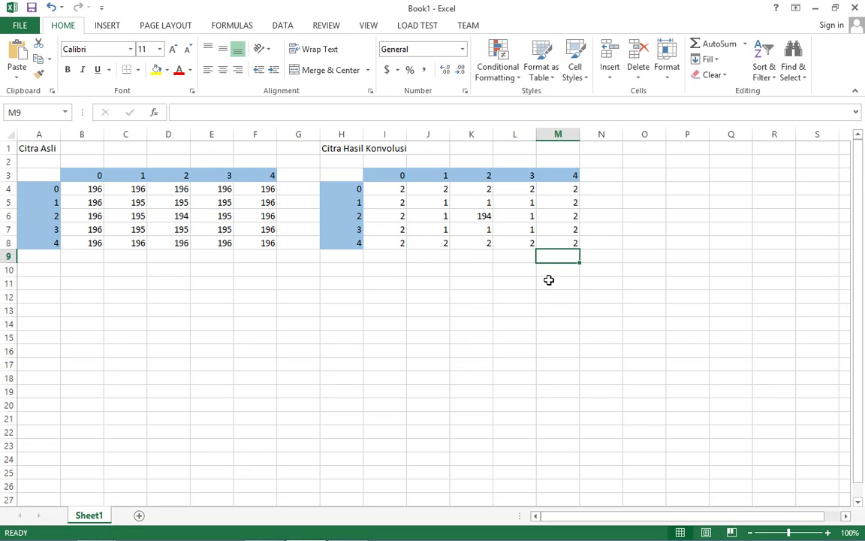
pyautogui.click(439, 283)
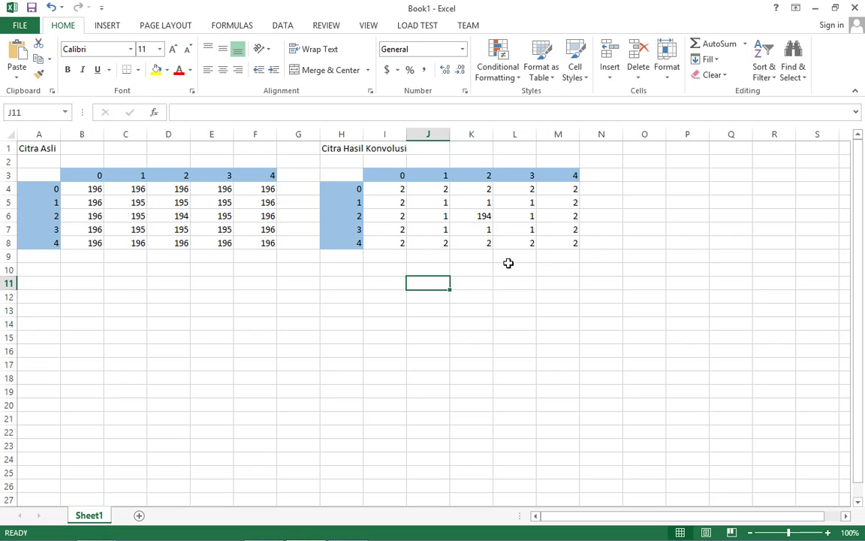
# Step: Open a blank Notepad document and place its window below the two pixel matrices
pyautogui.hotkey('alt', 'Tab')
pyautogui.hotkey('alt', 'Tab')
pyautogui.press('super')
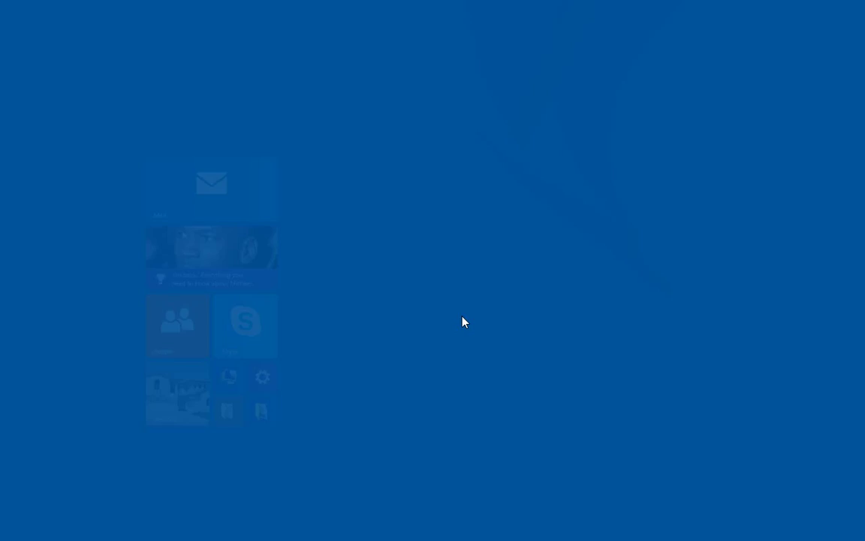
pyautogui.write('ntepad')
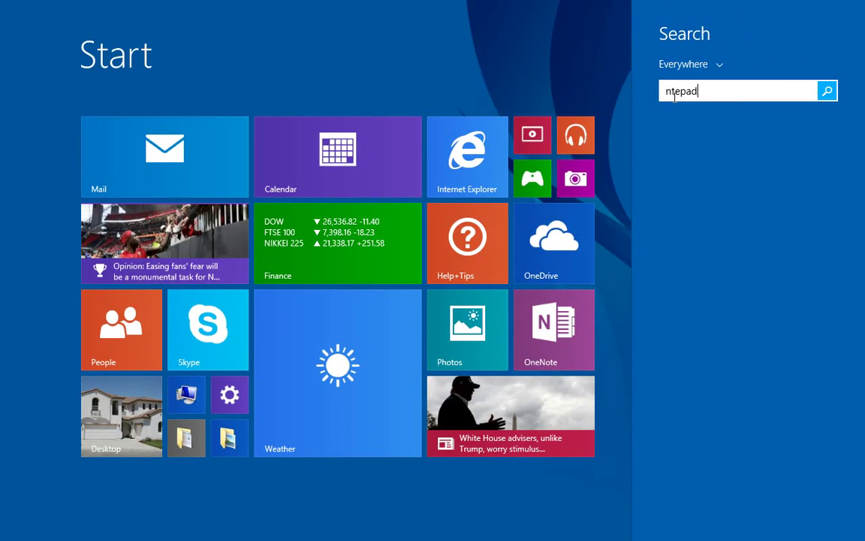
pyautogui.click(705, 143)
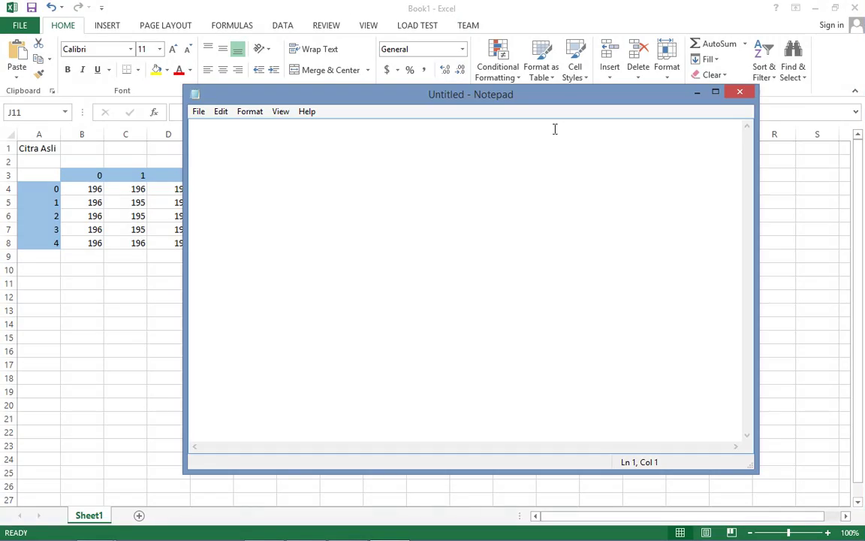
pyautogui.moveTo(440, 93); pyautogui.dragTo(528, 287)
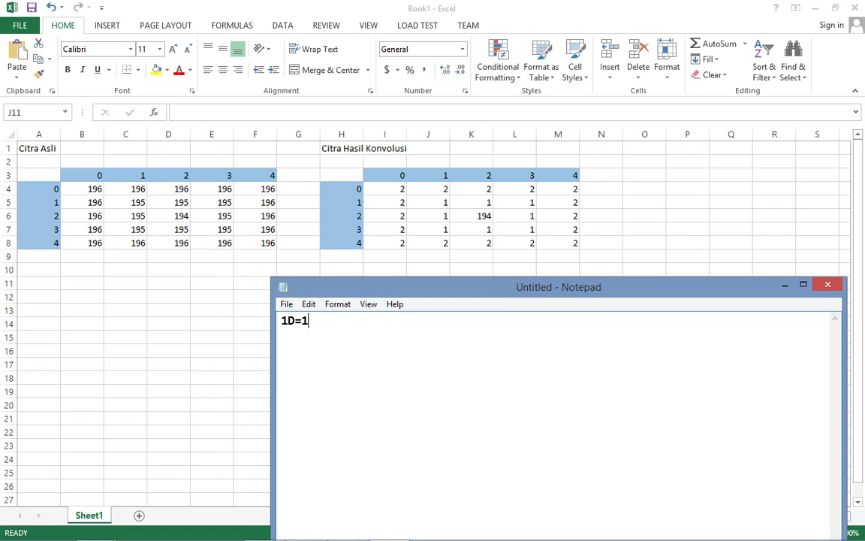
# Step: Write the decimal-to-binary examples 1D=1B, 2D=10B and 15D=1111B on separate lines in Notepad
pyautogui.press('Up')
pyautogui.hotkey('alt', 'Tab')
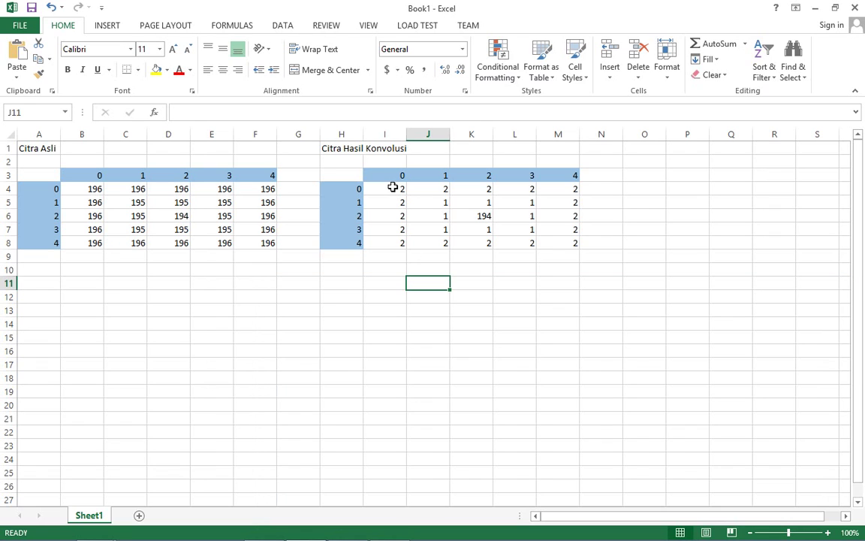
pyautogui.hotkey('alt', 'Tab')
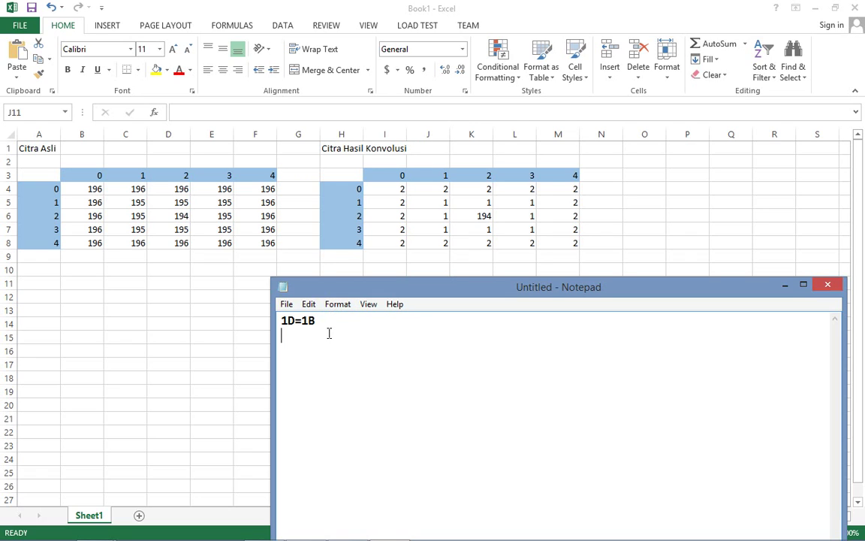
pyautogui.write('2D=10B')
pyautogui.press('Return')
pyautogui.write('15D=')
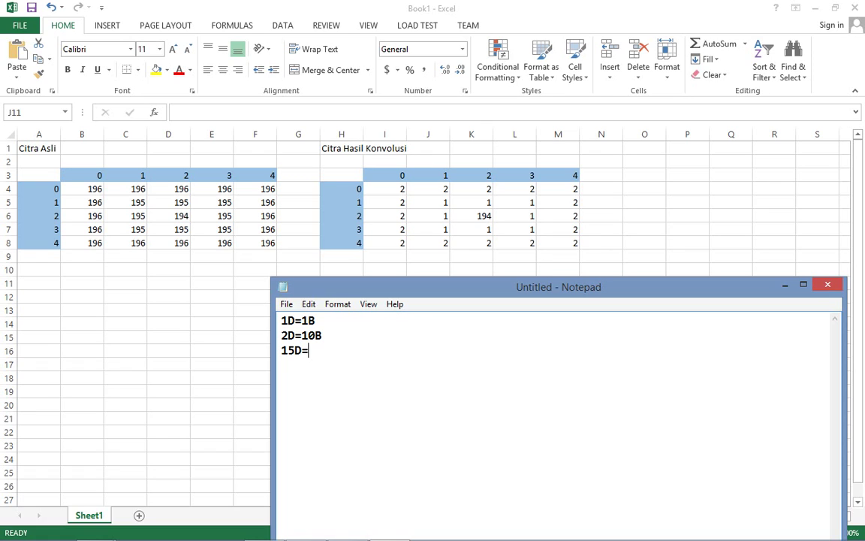
pyautogui.write('1111B')
# Step: Highlight the decimal number 15 and its binary digits 1111 in the third Notepad line to compare their lengths
pyautogui.hotkey('shift', 'Right')
pyautogui.hotkey('shift', 'Right')
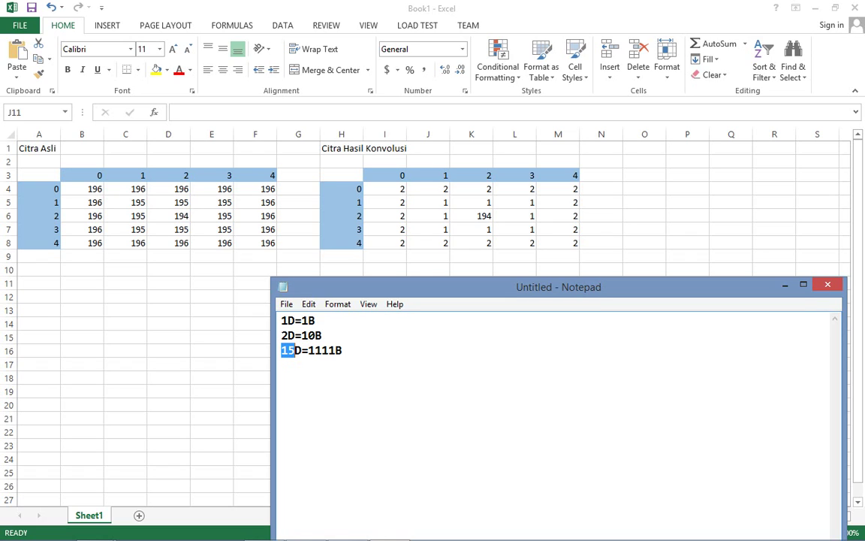
pyautogui.press('End')
pyautogui.press('Left')
pyautogui.hotkey('shift', 'Left')
pyautogui.hotkey('shift', 'Left')
pyautogui.hotkey('shift', 'Left')
pyautogui.hotkey('shift', 'Left')
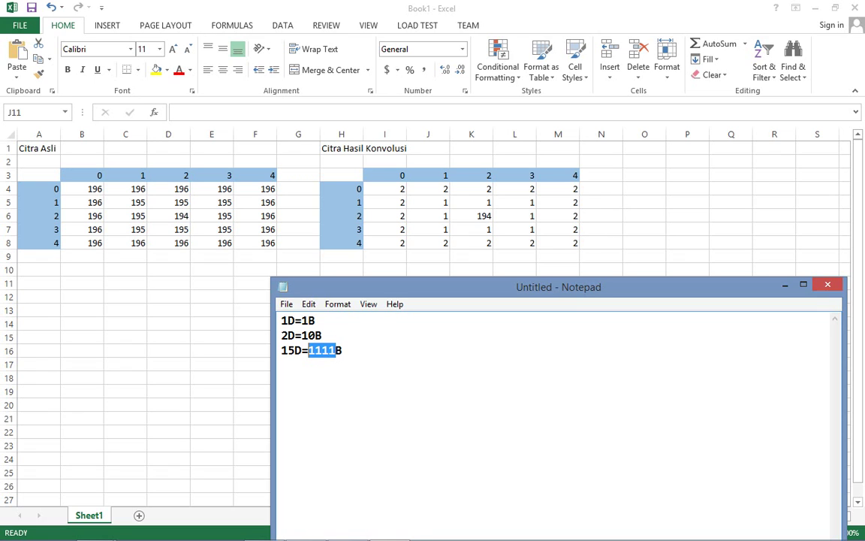
# Step: Return to Excel and compare the full Citra Asli matrix B4:F8 with the Citra Hasil Konvolusi matrix I4:M8
pyautogui.click(75, 175)
pyautogui.click(94, 191)
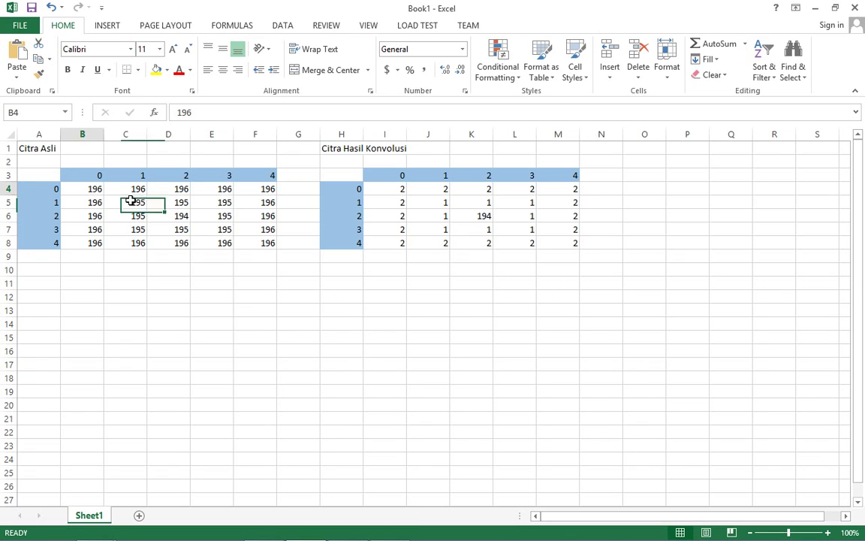
pyautogui.moveTo(131, 201); pyautogui.dragTo(260, 242)
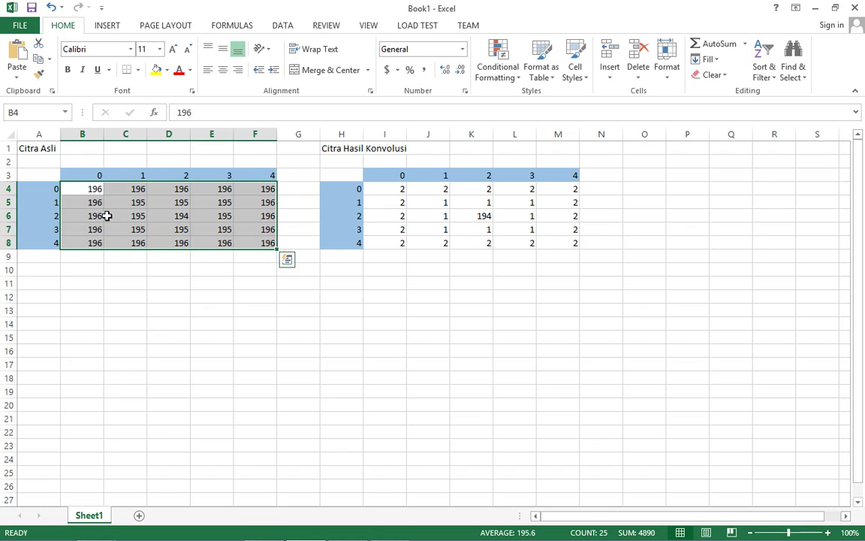
pyautogui.click(428, 229)
pyautogui.moveTo(389, 188); pyautogui.dragTo(552, 241)
pyautogui.click(461, 233)
# Step: Trace the top-row values of Citra Hasil Konvolusi from I4 to M4 and examine the adjacent pair I4:J4
pyautogui.click(388, 192)
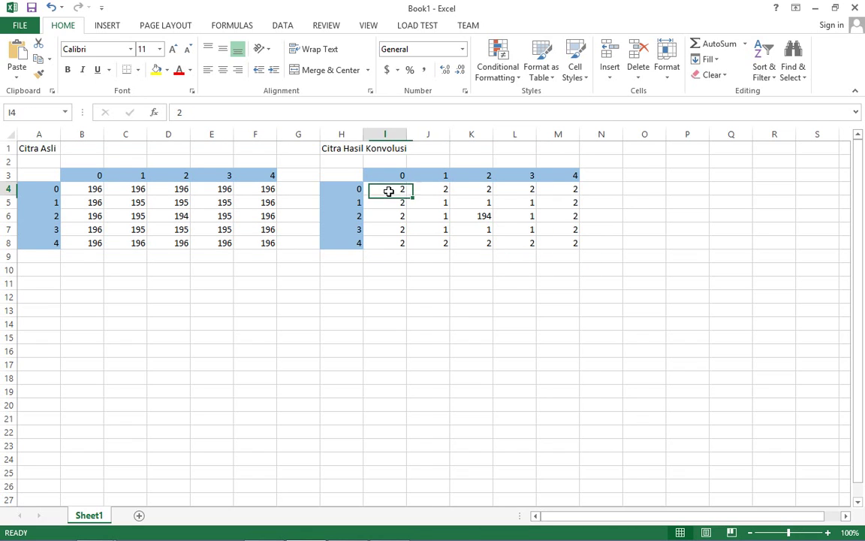
pyautogui.click(443, 193)
pyautogui.click(488, 191)
pyautogui.click(530, 193)
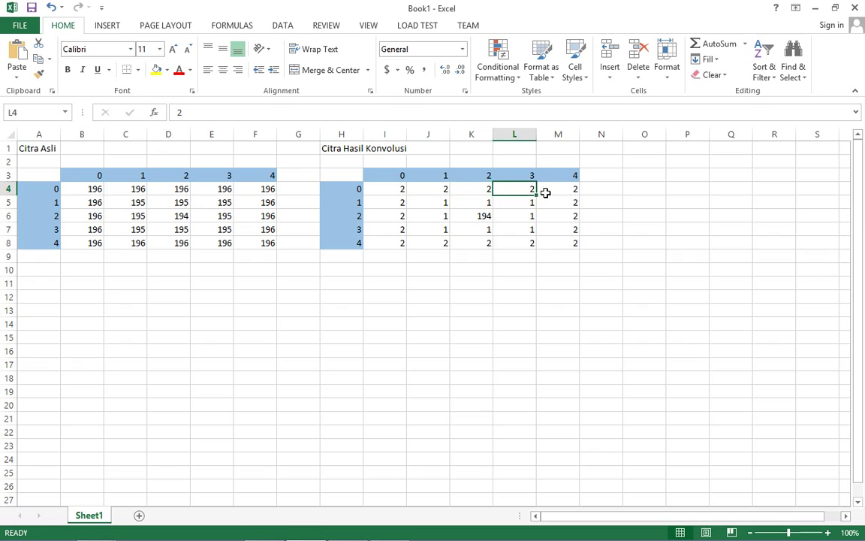
pyautogui.click(559, 192)
pyautogui.moveTo(393, 193); pyautogui.dragTo(422, 193)
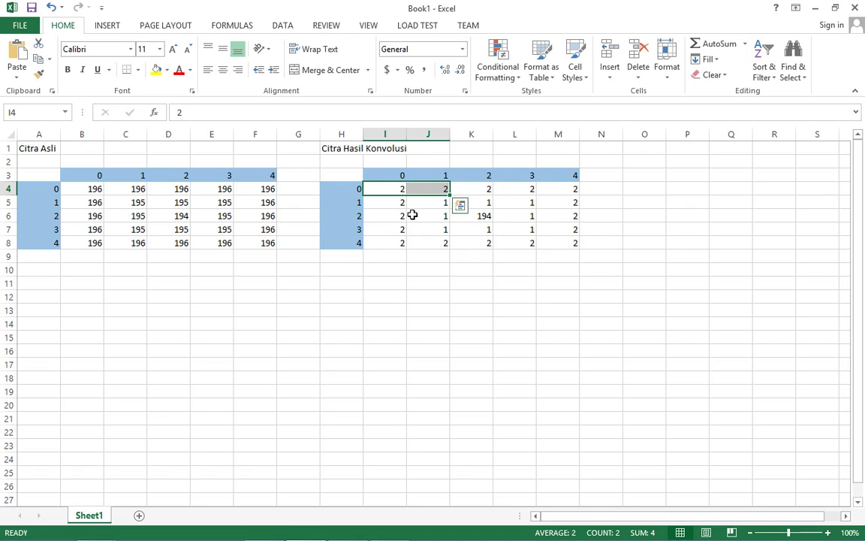
pyautogui.click(425, 294)
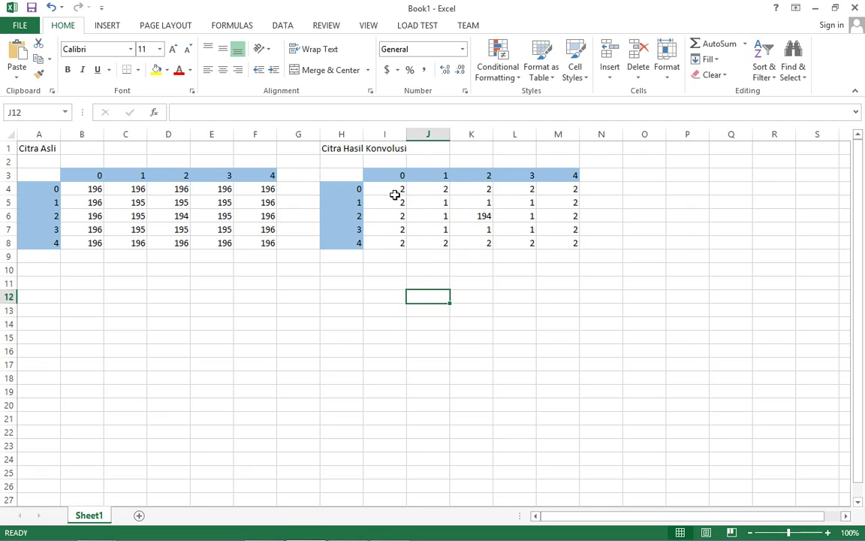
# Step: Examine the convolution matrix I4:M8, contrasting the centre value in K6 with the border pixels I4:J4
pyautogui.click(392, 190)
pyautogui.moveTo(392, 190); pyautogui.dragTo(554, 243)
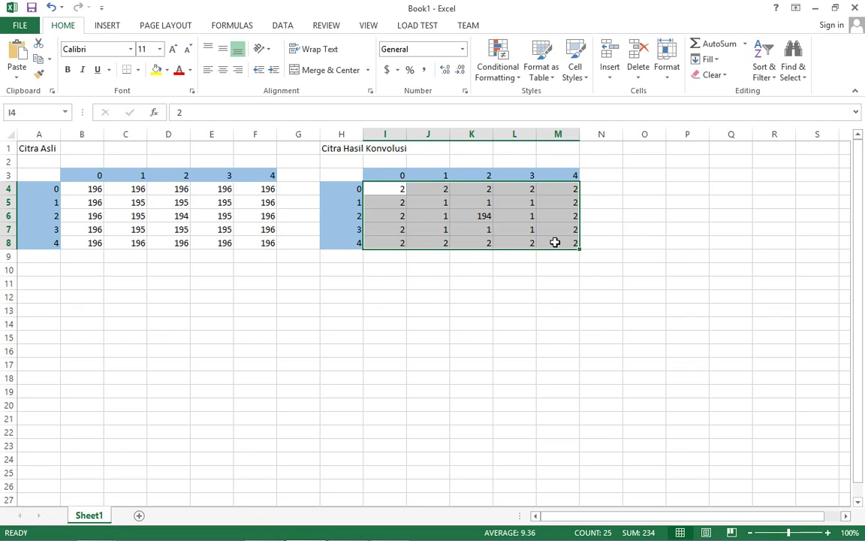
pyautogui.hotkey('ctrl', 'q')
pyautogui.click(481, 217)
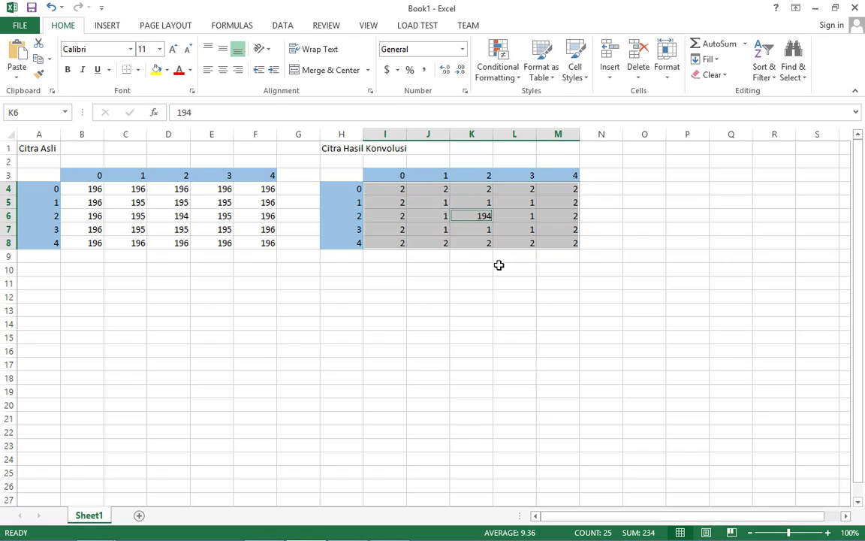
pyautogui.click(480, 216)
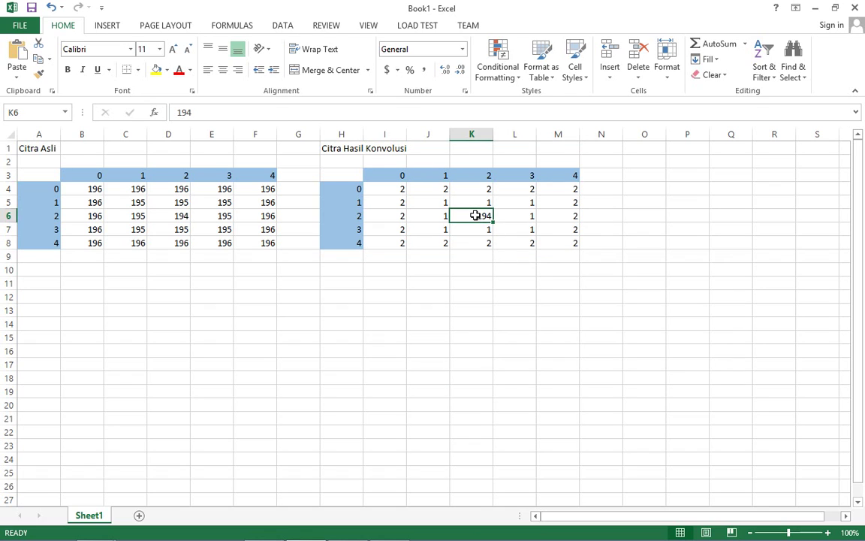
pyautogui.moveTo(392, 188)
pyautogui.mouseDown()
pyautogui.moveTo(531, 188)
pyautogui.moveTo(406, 195)
pyautogui.mouseUp()
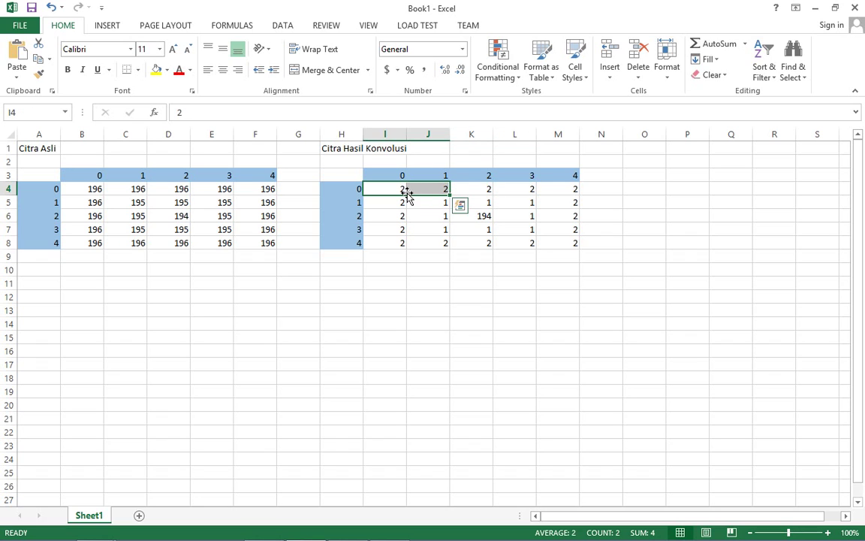
pyautogui.click(486, 216)
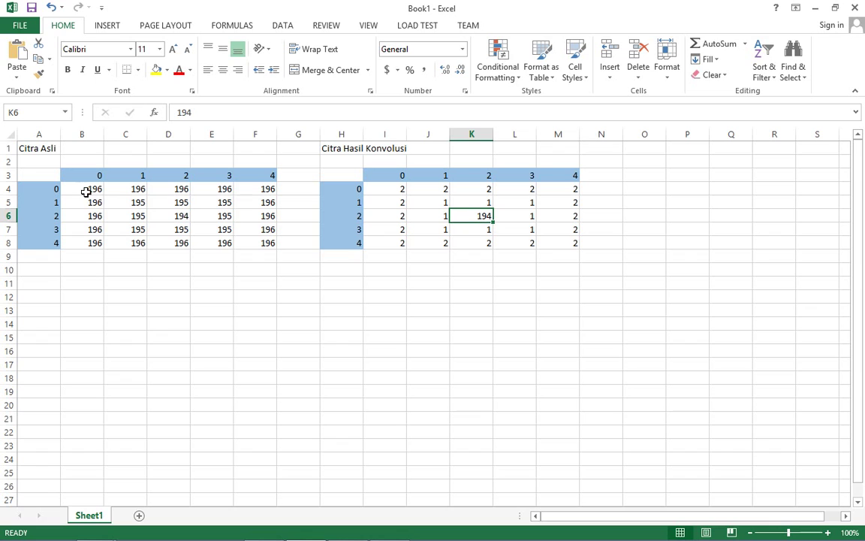
# Step: Highlight the original pixels B4:F8 and the convolved pixels I4:M8 again to review both matrices
pyautogui.moveTo(86, 192); pyautogui.dragTo(250, 240)
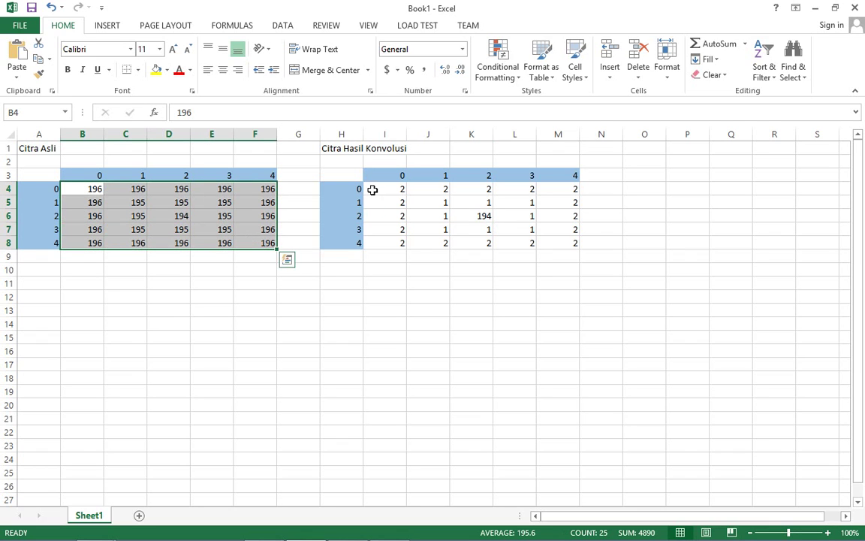
pyautogui.moveTo(372, 190); pyautogui.dragTo(558, 241)
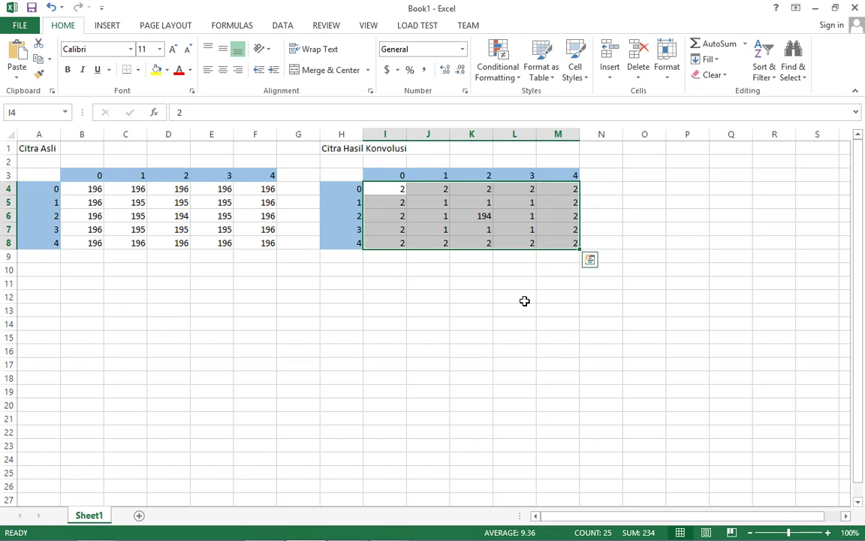
pyautogui.click(414, 296)
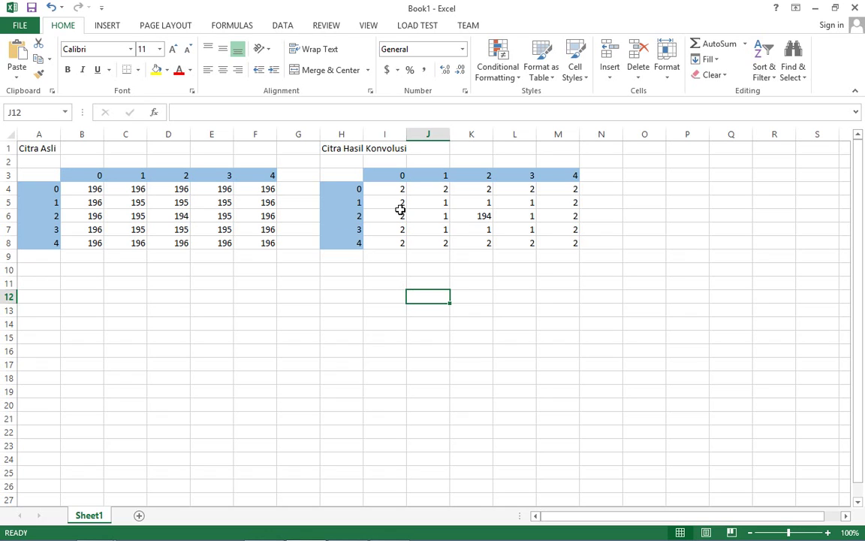
pyautogui.moveTo(394, 188); pyautogui.dragTo(559, 246)
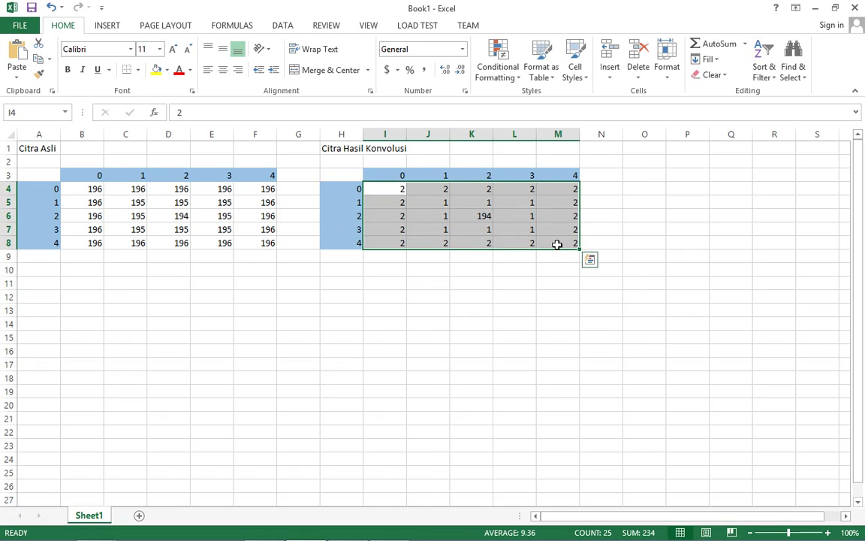
pyautogui.click(332, 336)
# Step: Switch to Notepad and replace all the binary conversion notes with the text "JPEG="
pyautogui.click(389, 533)
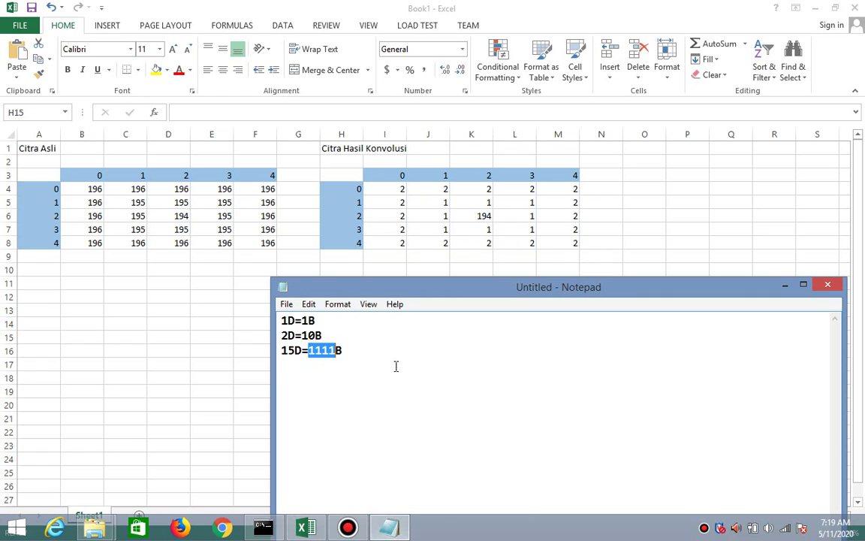
pyautogui.moveTo(396, 365); pyautogui.dragTo(209, 295)
pyautogui.write('JPE')
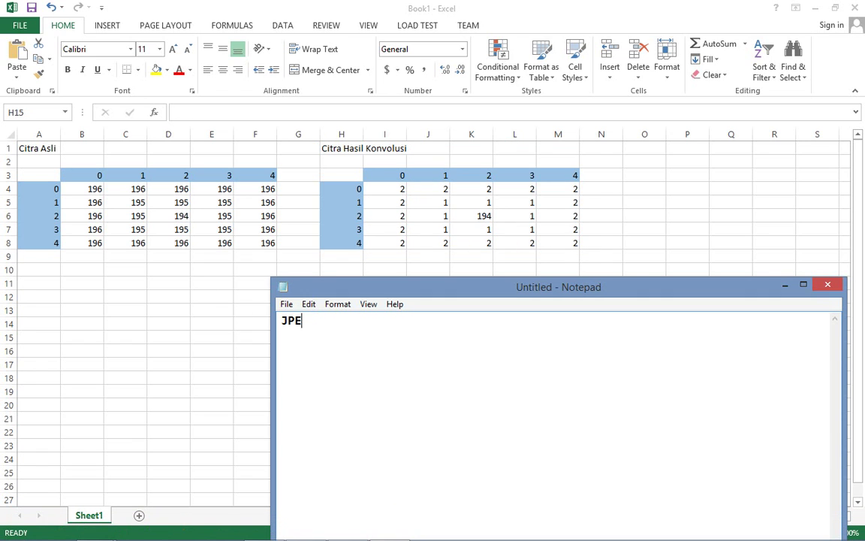
pyautogui.write('G=')
# Step: Add the line "Bitmap=Windows Bitmap" above the JPEG line in Notepad
pyautogui.press('Home')
pyautogui.press('Return')
pyautogui.press('Up')
pyautogui.write('Bitmap=Window')
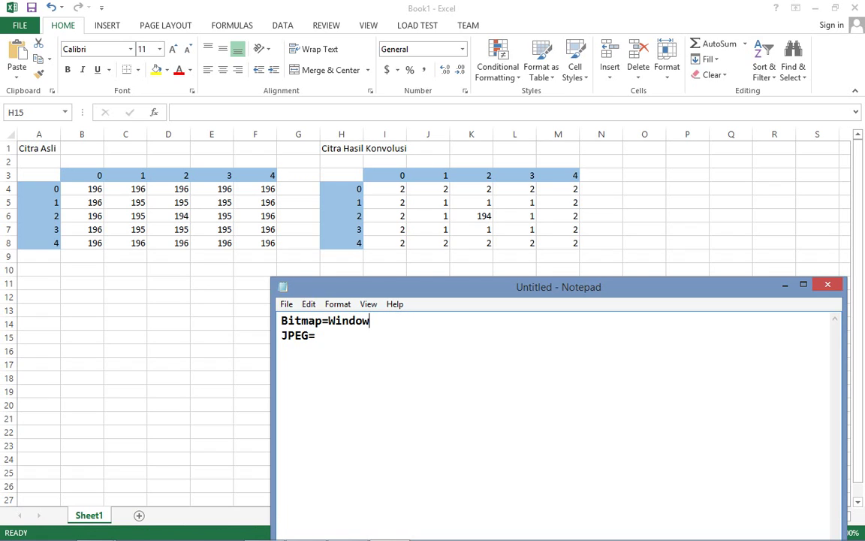
pyautogui.write('s Bt')
pyautogui.press('BackSpace')
pyautogui.write('itmap')
# Step: Complete the JPEG line with "Joint Photographic Expert Group", correcting the misspelled last word
pyautogui.click(458, 340)
pyautogui.write('Jo')
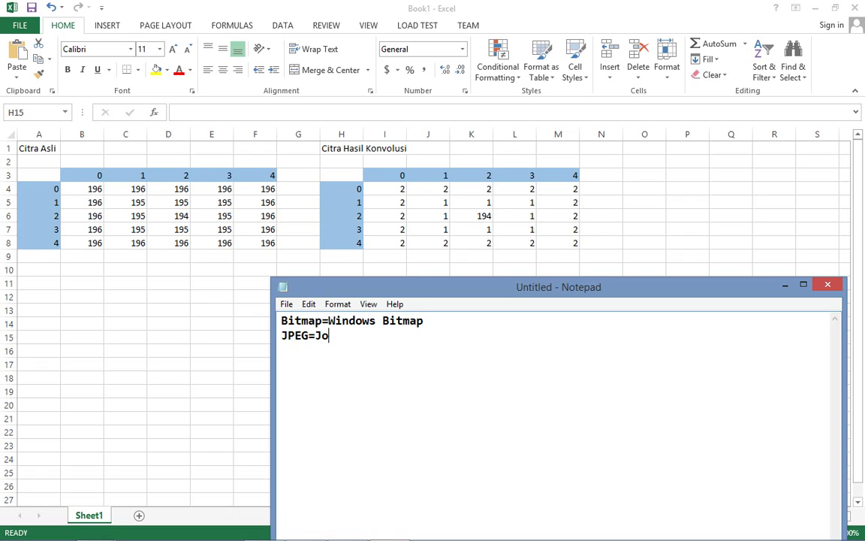
pyautogui.write('int Photographic E')
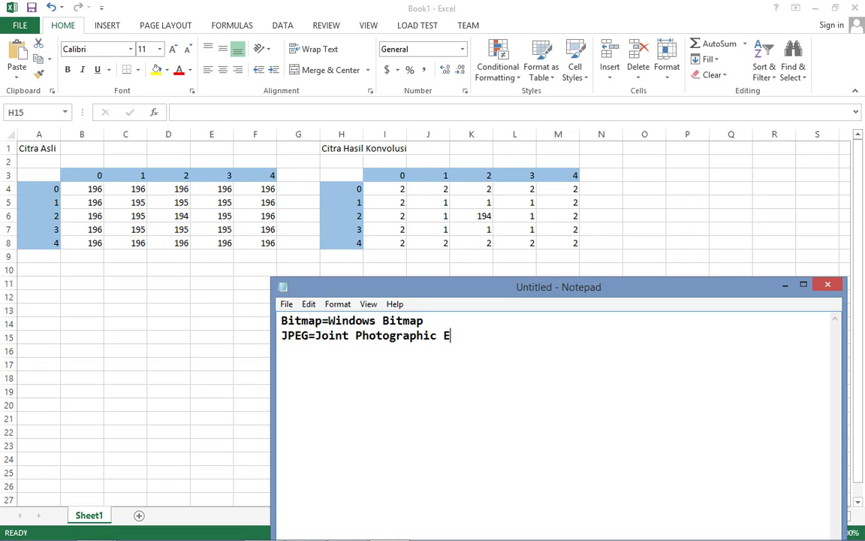
pyautogui.write('xpert Gruop')
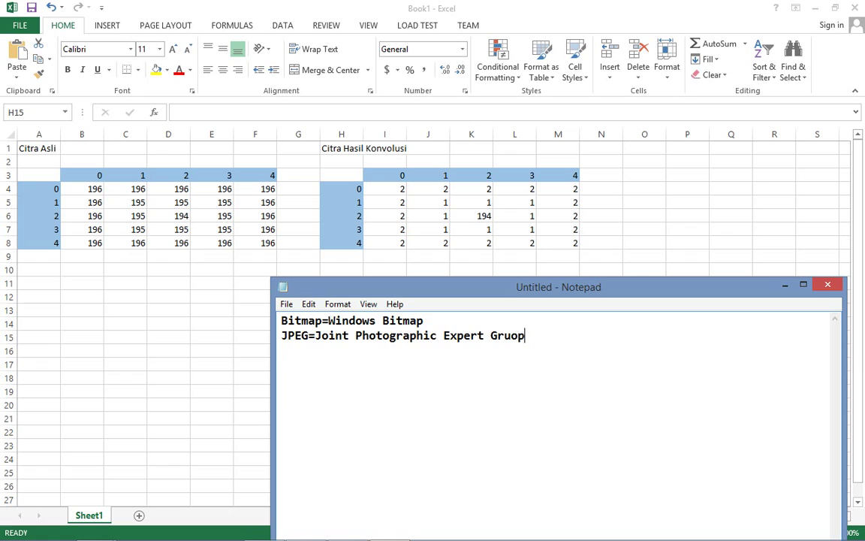
pyautogui.press('Home')
pyautogui.press('End')
pyautogui.press('Left')
pyautogui.press('Left')
pyautogui.press('BackSpace')
pyautogui.press('Right')
pyautogui.write('u')
pyautogui.press('End')
# Step: Add the line "PNG=Portable Network Graphic" below the JPEG line
pyautogui.press('Return')
pyautogui.write('PNG=o')
pyautogui.press('BackSpace')
pyautogui.write('Portable')
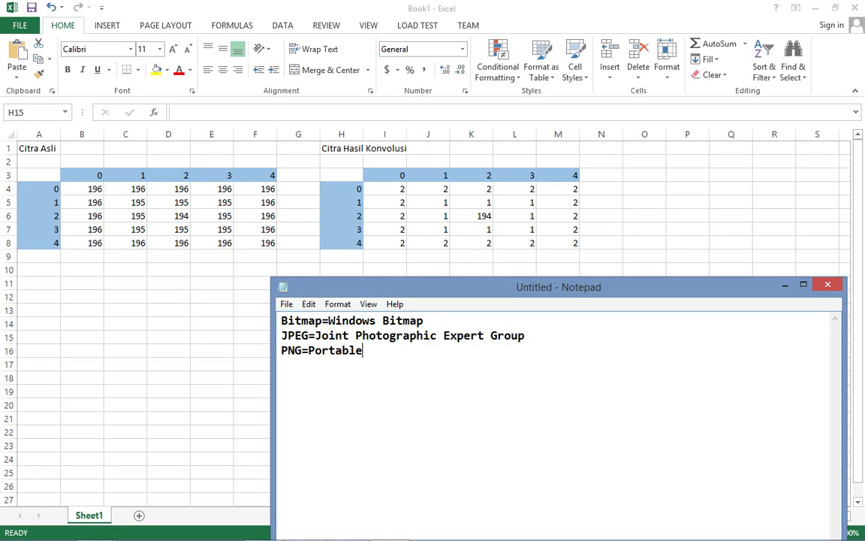
pyautogui.write(' Network Graphic')
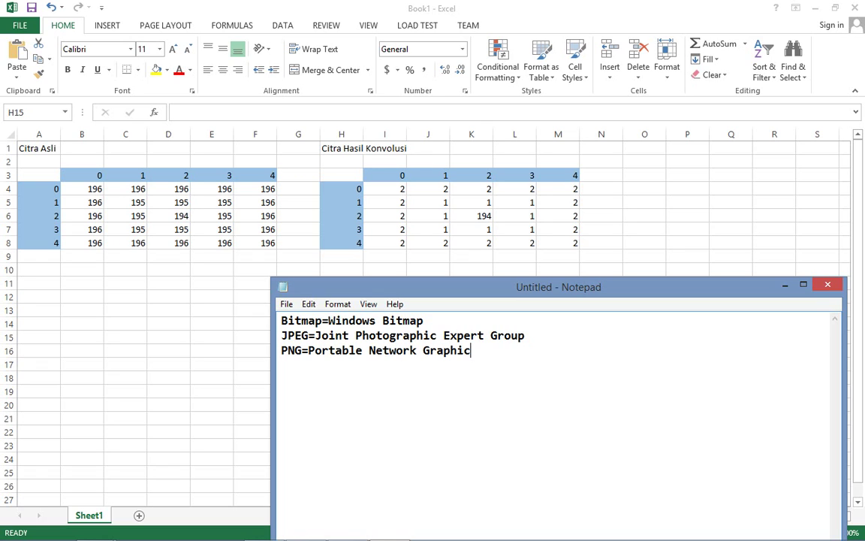
# Step: Highlight the expansion "Joint Photographic Expert Group" after the equals sign to review the meaning of JPEG
pyautogui.press('Home')
pyautogui.press('Up')
pyautogui.press('Right')
pyautogui.press('Right')
pyautogui.press('Right')
pyautogui.press('Right')
pyautogui.press('Right')
pyautogui.hotkey('shift', 'End')
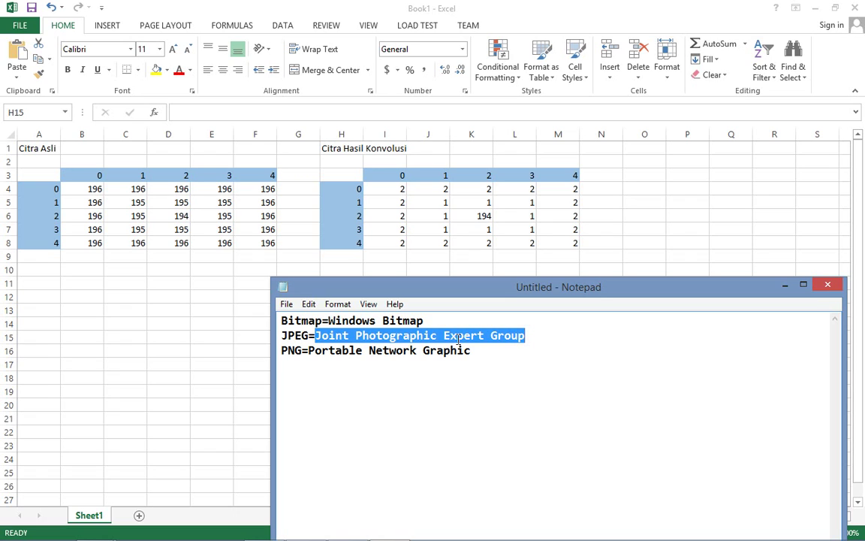
pyautogui.press('End')
pyautogui.press('Home')
pyautogui.press('Right')
pyautogui.press('Right')
pyautogui.press('Right')
pyautogui.press('Right')
pyautogui.press('Right')
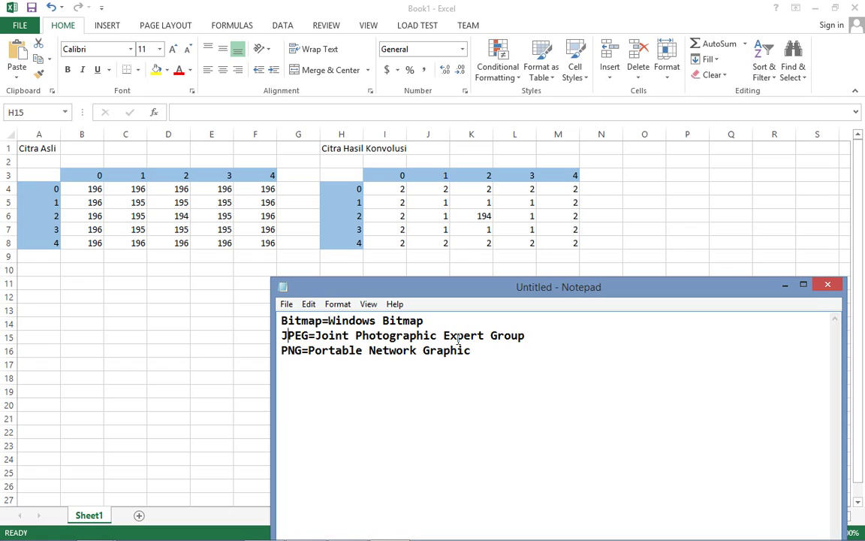
pyautogui.hotkey('shift', 'End')
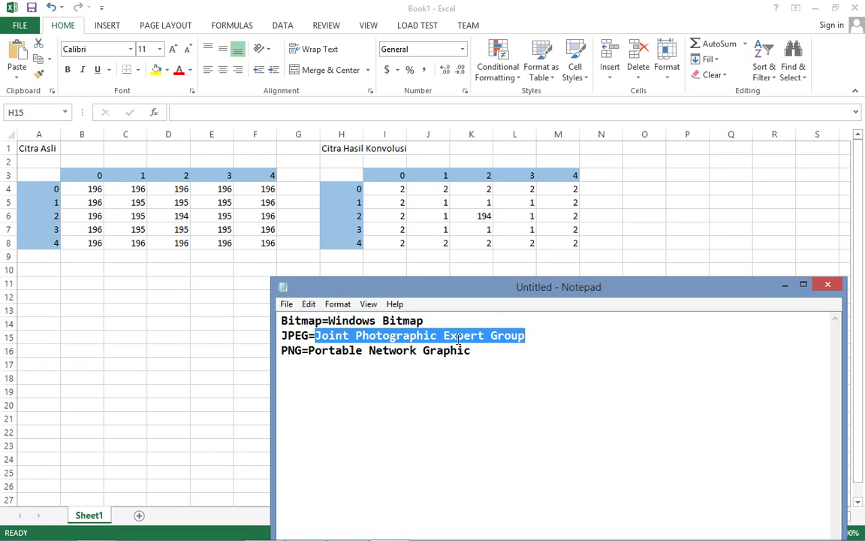
# Step: Highlight the letters of the abbreviation "JPEG" at the start of its line
pyautogui.press('Home')
pyautogui.press('Right')
pyautogui.hotkey('shift', 'Right')
pyautogui.press('Home')
pyautogui.hotkey('shift', 'Right')
pyautogui.hotkey('shift', 'Right')
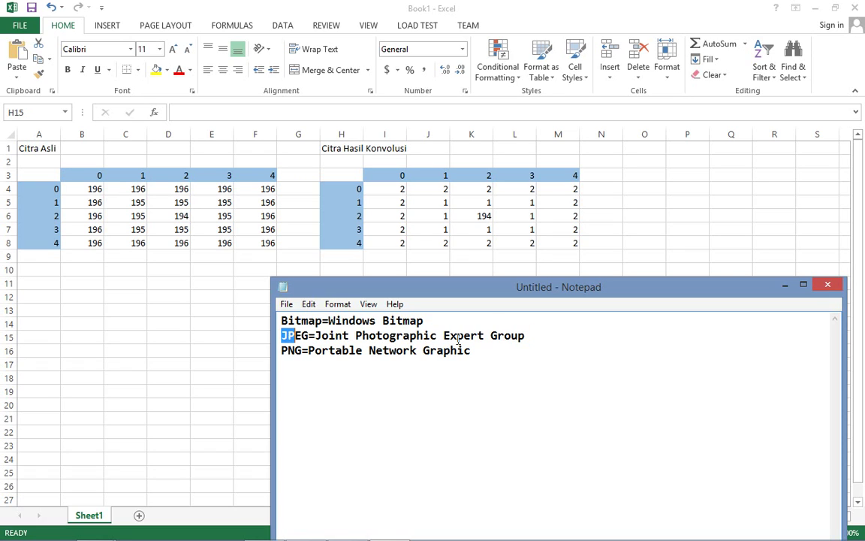
pyautogui.hotkey('shift', 'Right')
pyautogui.hotkey('shift', 'Right')
# Step: Highlight the whole Bitmap line and the whole JPEG line to compare the two image formats
pyautogui.press('Up')
pyautogui.press('Home')
pyautogui.hotkey('shift', 'End')
pyautogui.press('Down')
pyautogui.hotkey('shift', 'End')
pyautogui.press('Home')
pyautogui.hotkey('shift', 'End')
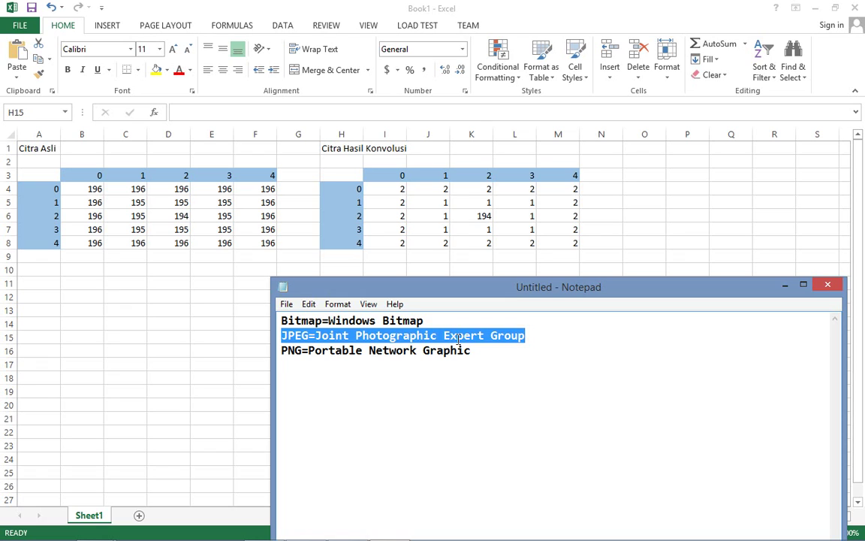
# Step: Highlight the abbreviations "JPEG" and "PNG" at the start of their lines
pyautogui.press('Home')
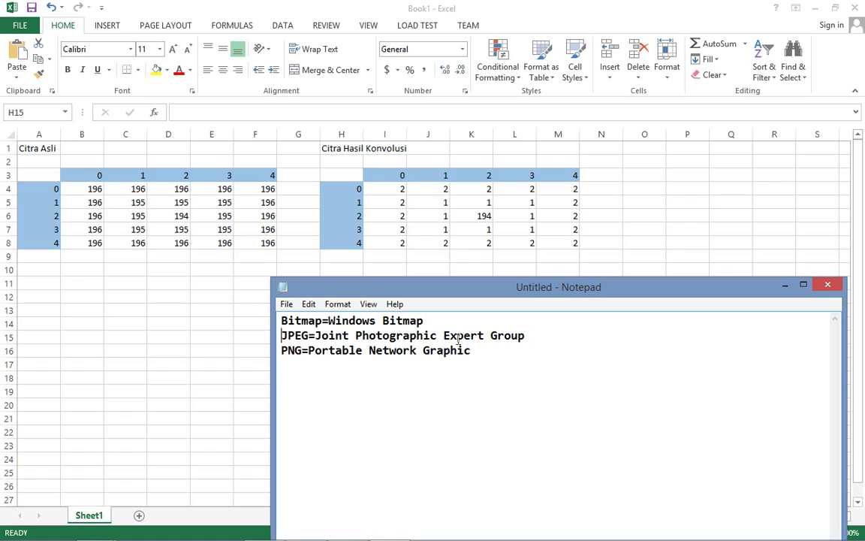
pyautogui.hotkey('shift', 'Right')
pyautogui.hotkey('shift', 'Right')
pyautogui.hotkey('shift', 'Right')
pyautogui.hotkey('shift', 'Right')
pyautogui.press('Left')
pyautogui.press('Down')
pyautogui.hotkey('shift', 'Right')
pyautogui.hotkey('shift', 'Right')
pyautogui.hotkey('shift', 'Right')
# Step: Highlight the expansion "Portable Network Graphic" in the PNG line to review its meaning
pyautogui.press('Right')
pyautogui.press('Right')
pyautogui.hotkey('shift', 'End')
pyautogui.press('Left')
pyautogui.hotkey('shift', 'Left')
pyautogui.hotkey('shift', 'Left')
pyautogui.hotkey('shift', 'Left')
pyautogui.hotkey('shift', 'Left')
pyautogui.hotkey('shift', 'Left')
pyautogui.hotkey('shift', 'Left')
pyautogui.hotkey('shift', 'Left')
pyautogui.hotkey('shift', 'Left')
pyautogui.hotkey('shift', 'Left')
pyautogui.hotkey('shift', 'Left')
pyautogui.hotkey('shift', 'Left')
pyautogui.hotkey('shift', 'Left')
pyautogui.hotkey('shift', 'Left')
pyautogui.hotkey('shift', 'Left')
pyautogui.hotkey('shift', 'Left')
pyautogui.hotkey('shift', 'Left')
pyautogui.hotkey('shift', 'Left')
pyautogui.hotkey('shift', 'Left')
pyautogui.hotkey('shift', 'Left')
pyautogui.hotkey('shift', 'Left')
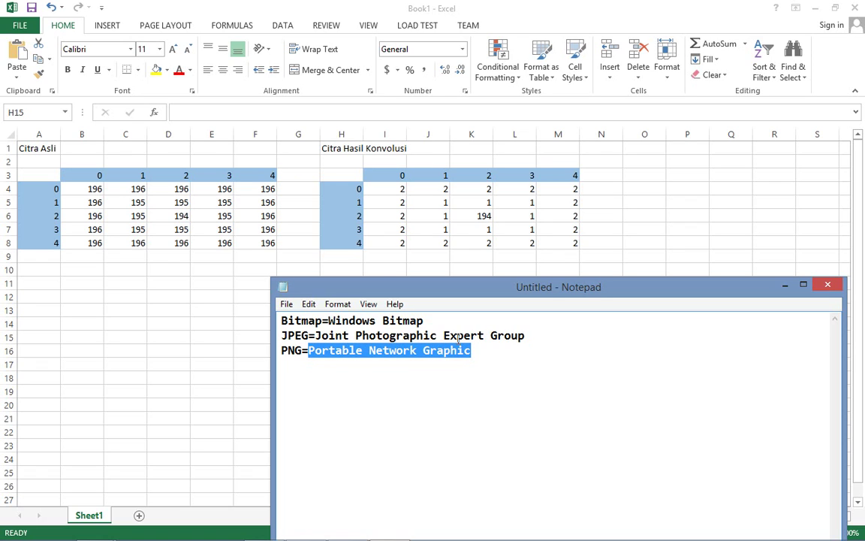
pyautogui.press('Left')
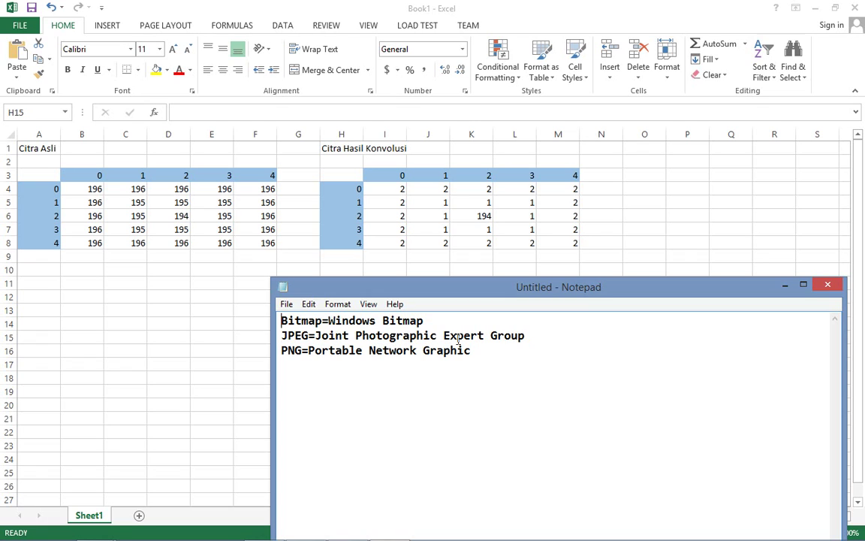
# Step: Highlight all three image format lines together, and single out the JPEG line
pyautogui.press('Home')
pyautogui.press('Up')
pyautogui.hotkey('shift', 'Down')
pyautogui.hotkey('shift', 'Down')
pyautogui.hotkey('shift', 'Down')
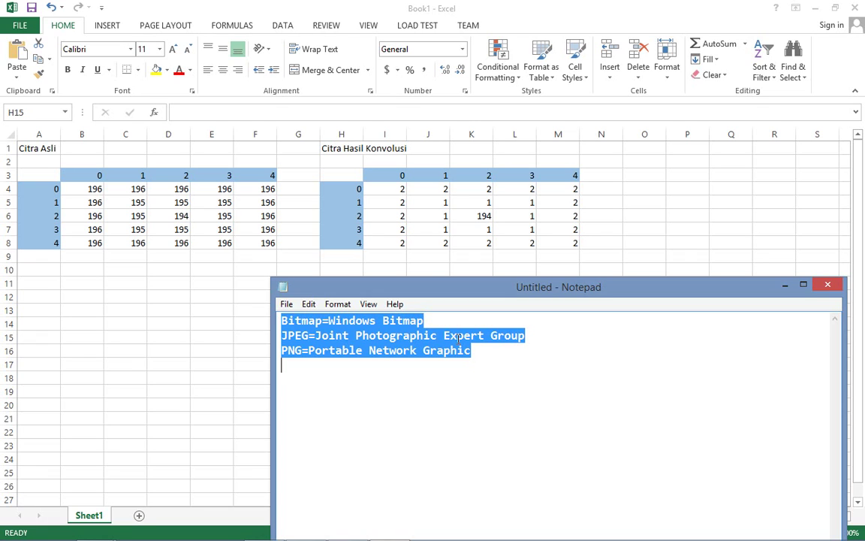
pyautogui.press('Up')
pyautogui.press('Up')
pyautogui.hotkey('shift', 'End')
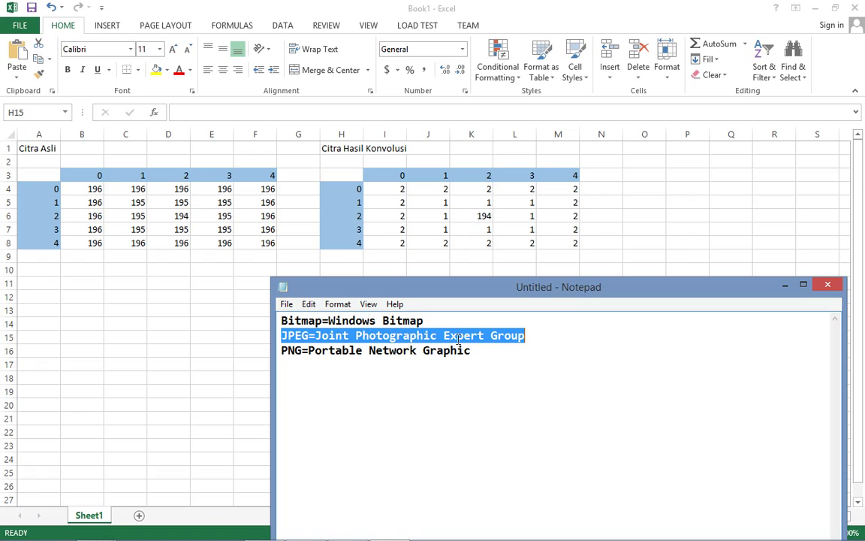
# Step: Switch to Excel to highlight the convolved pixels I4:M8, and return to Notepad to review the format lines, especially JPEG
pyautogui.hotkey('alt', 'Tab')
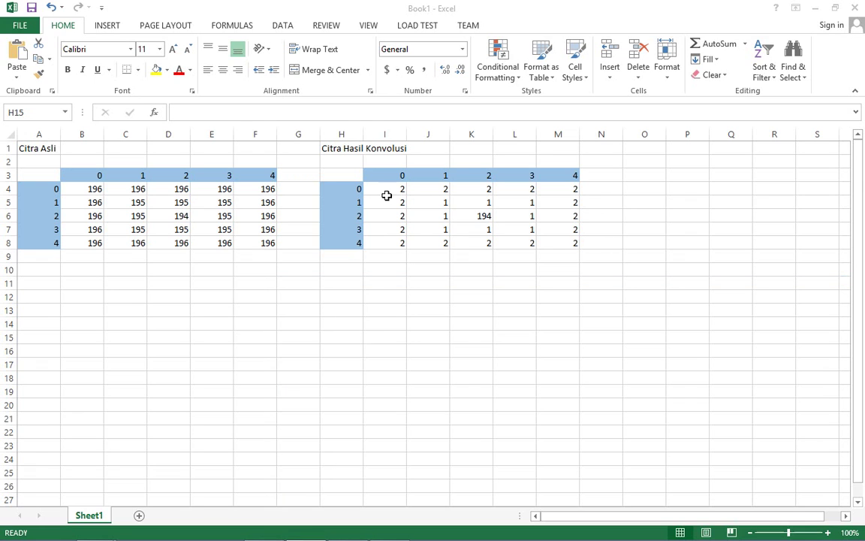
pyautogui.moveTo(393, 192); pyautogui.dragTo(558, 238)
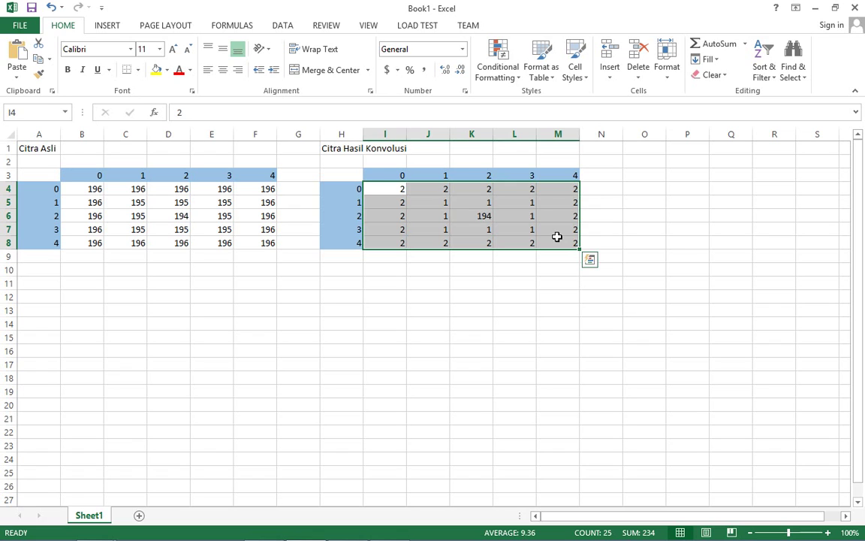
pyautogui.hotkey('alt', 'Tab')
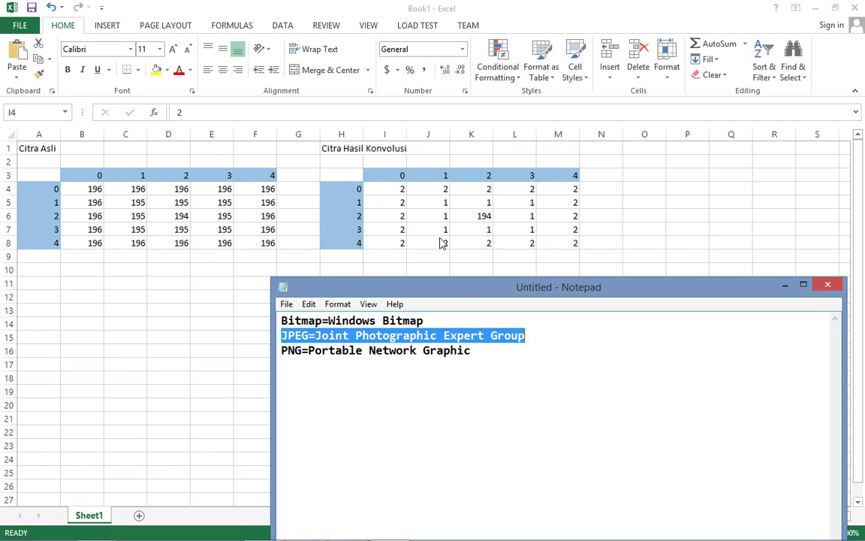
pyautogui.moveTo(472, 351); pyautogui.dragTo(248, 285)
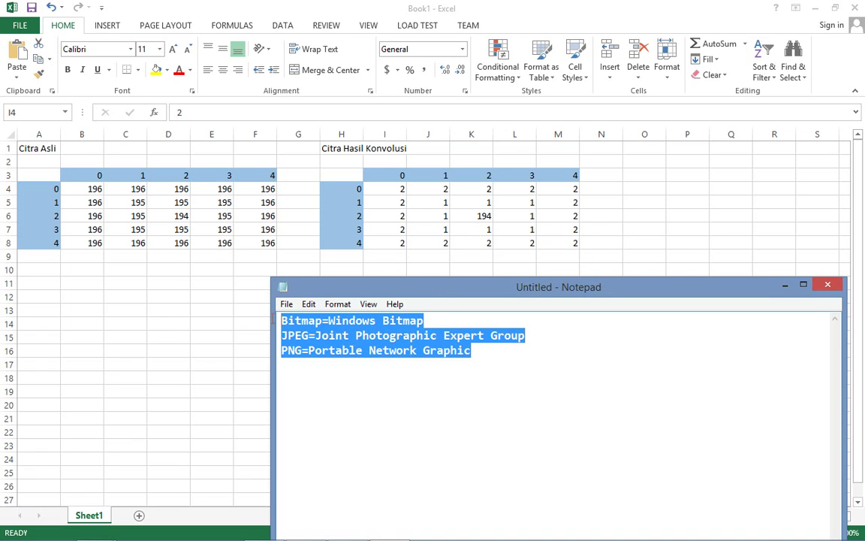
pyautogui.click(542, 339)
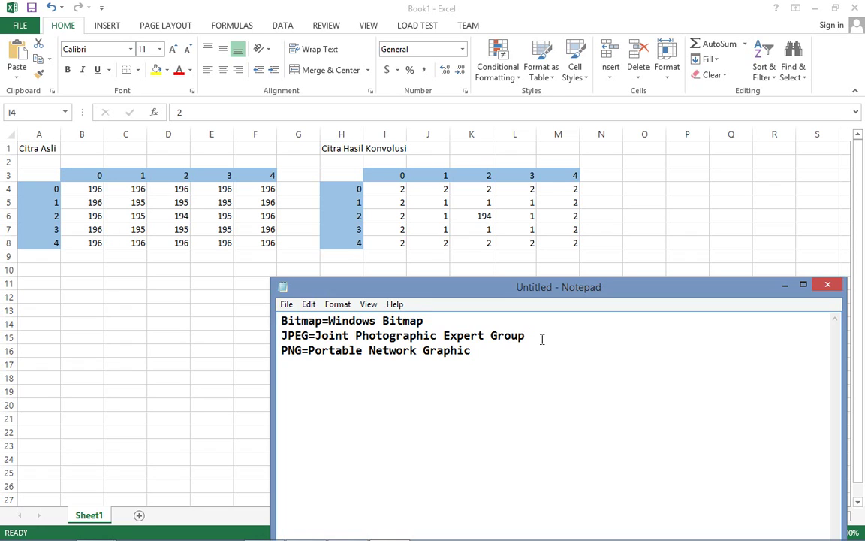
pyautogui.moveTo(542, 339); pyautogui.dragTo(278, 337)
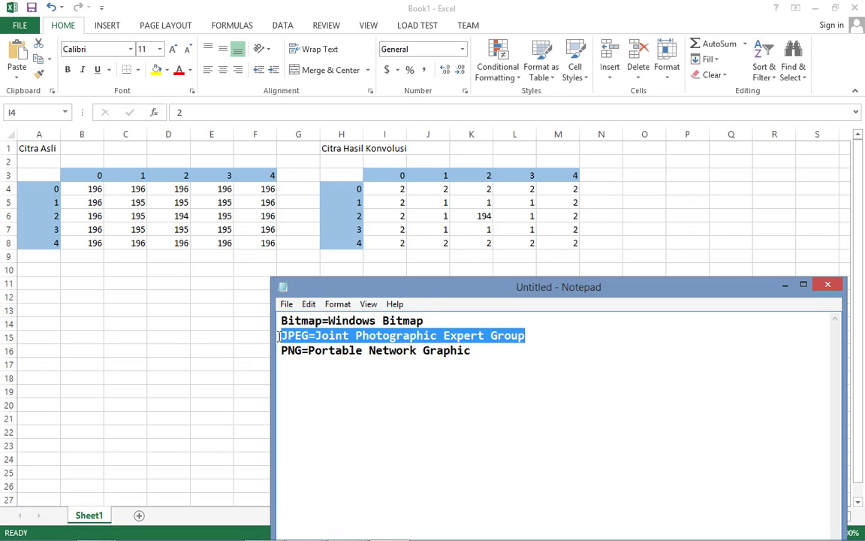
# Step: Move the Notepad window up over the pixel matrices and clear the highlight on the JPEG line
pyautogui.moveTo(392, 286); pyautogui.dragTo(339, 163)
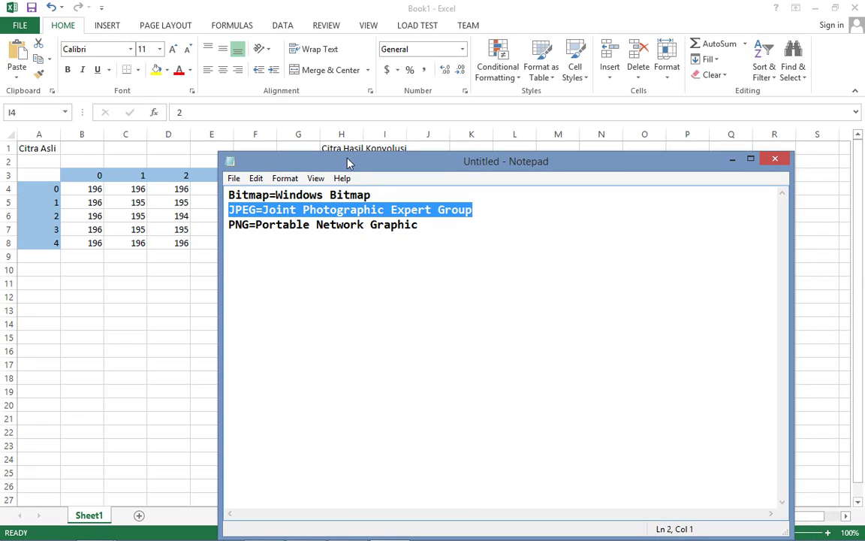
pyautogui.click(491, 213)
# Step: Highlight the convolved pixels I4:M8 in Excel again, and return to Notepad to highlight the JPEG line
pyautogui.hotkey('alt', 'Tab')
pyautogui.moveTo(376, 189); pyautogui.dragTo(550, 244)
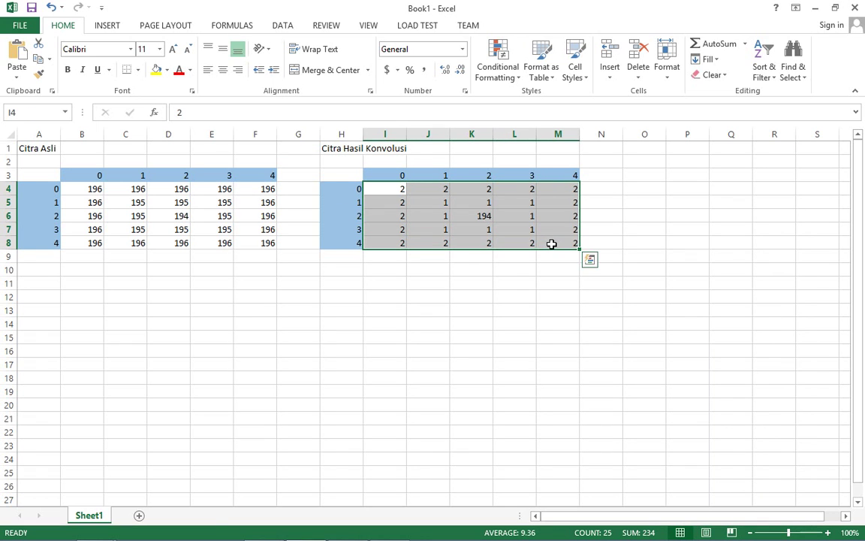
pyautogui.hotkey('alt', 'Tab')
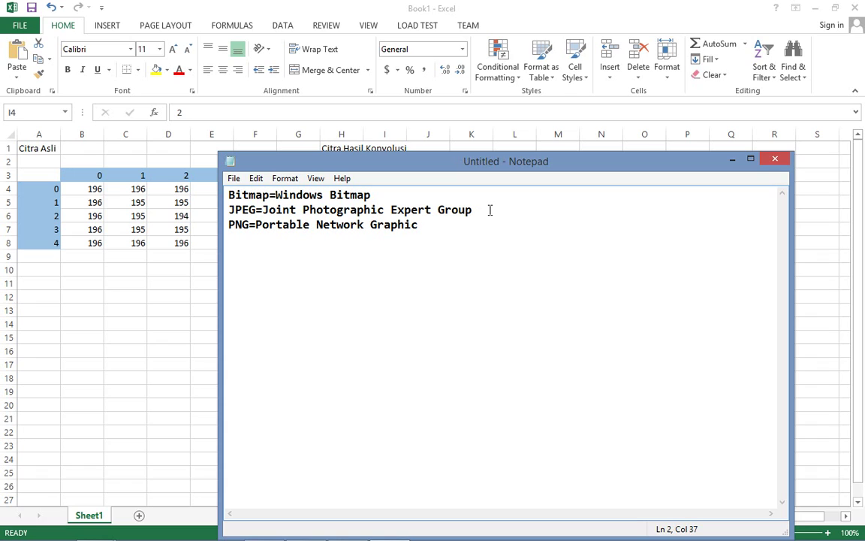
pyautogui.moveTo(490, 211); pyautogui.dragTo(227, 211)
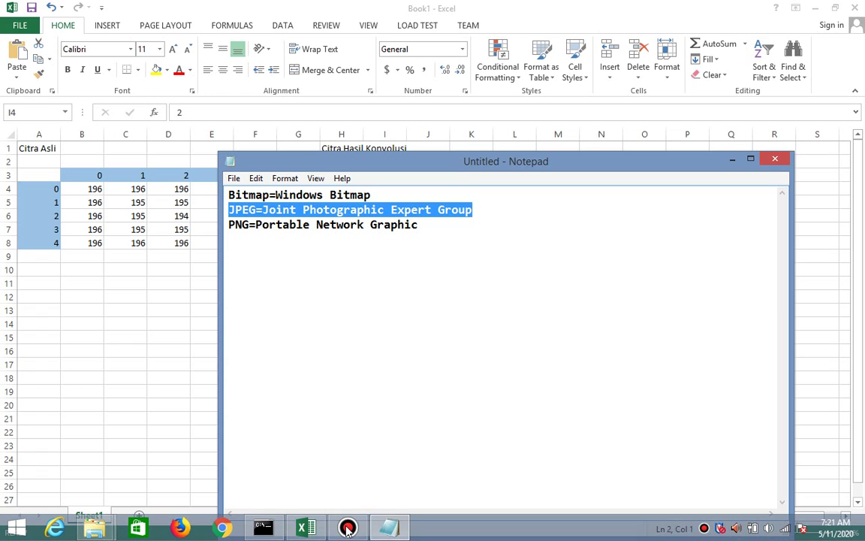
pyautogui.moveTo(348, 529)
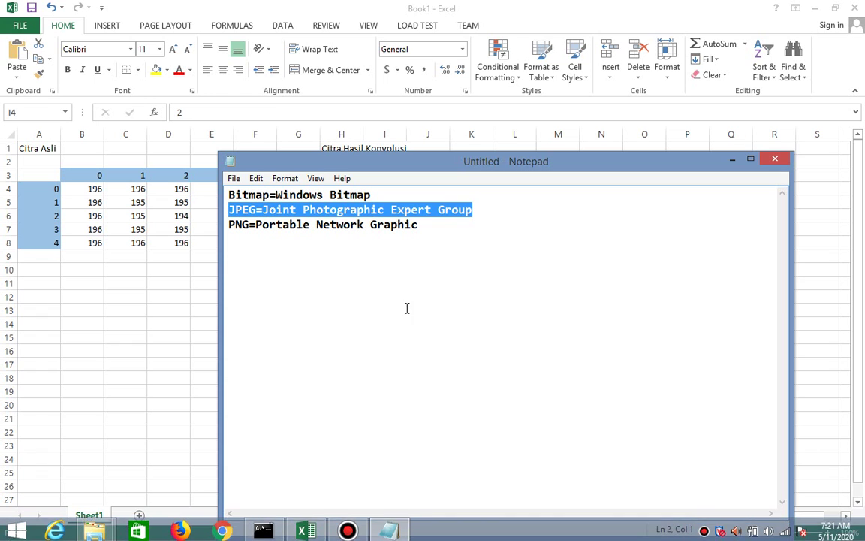